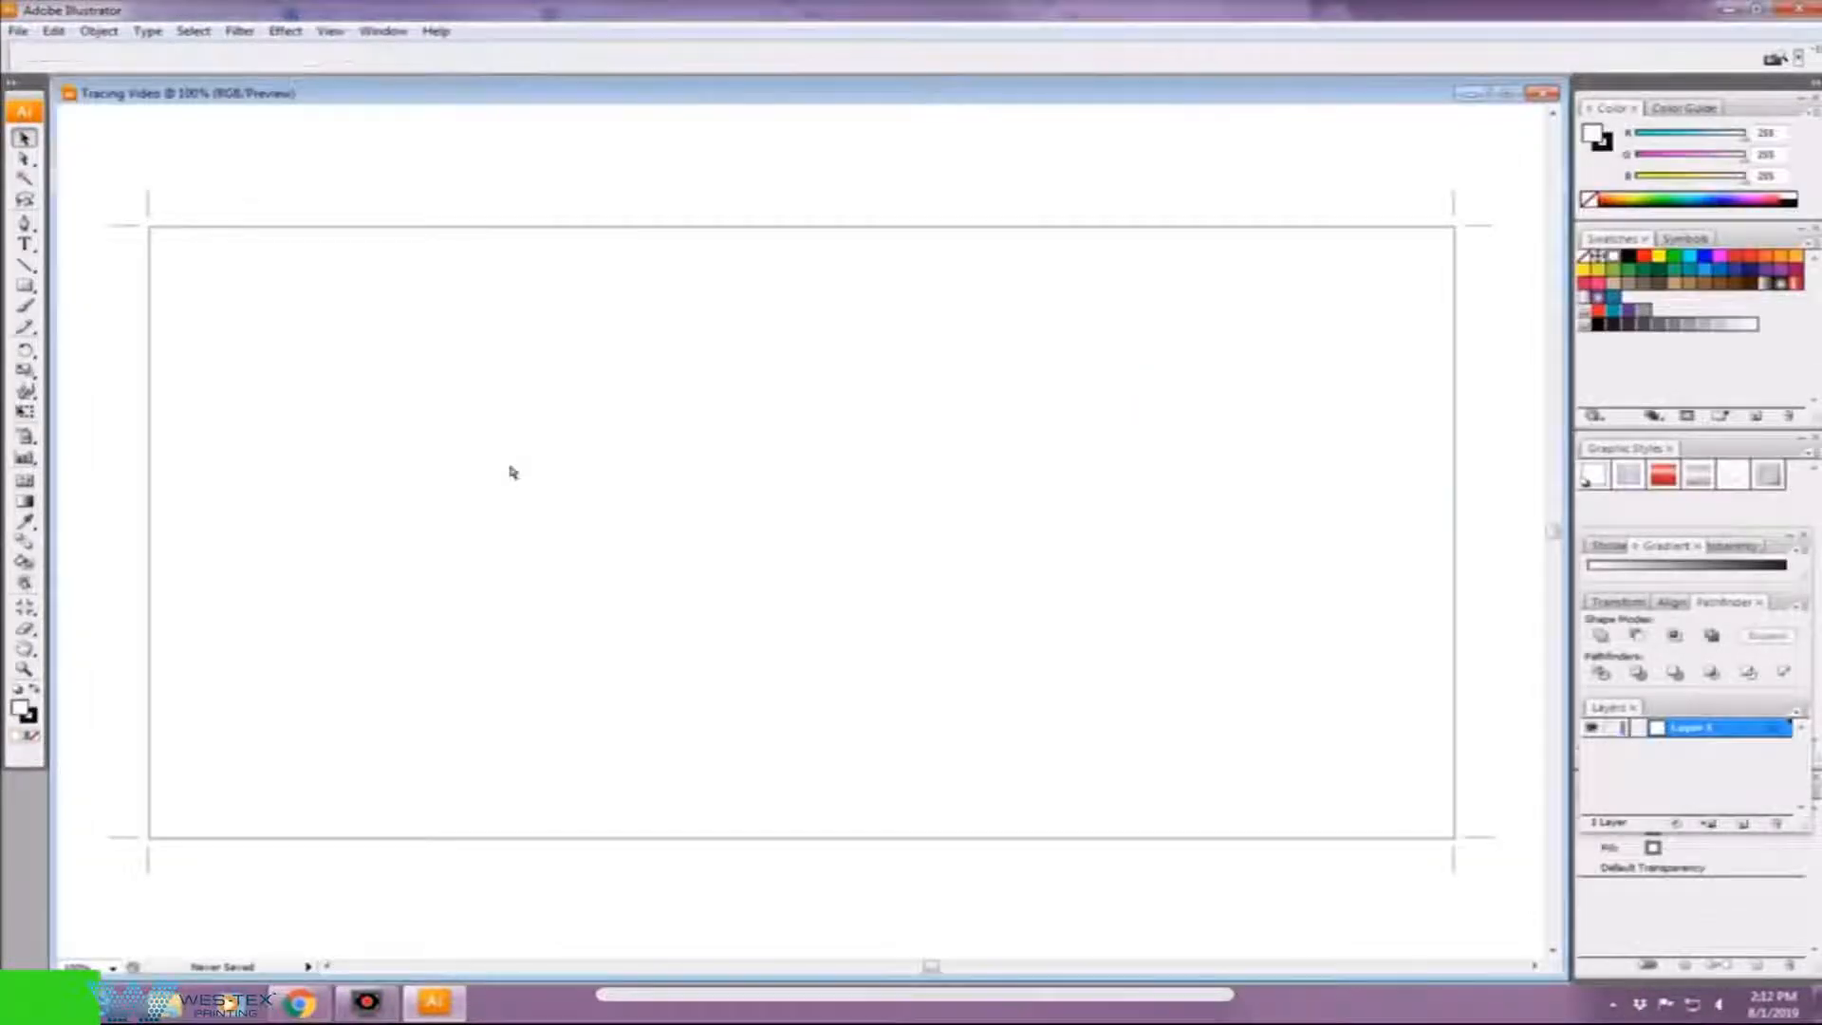
Zoom out so the whole Ai logo is visible before tracing the A.
{"action": "key", "text": "ctrl+minus"}
{"action": "key", "text": "ctrl+minus"}
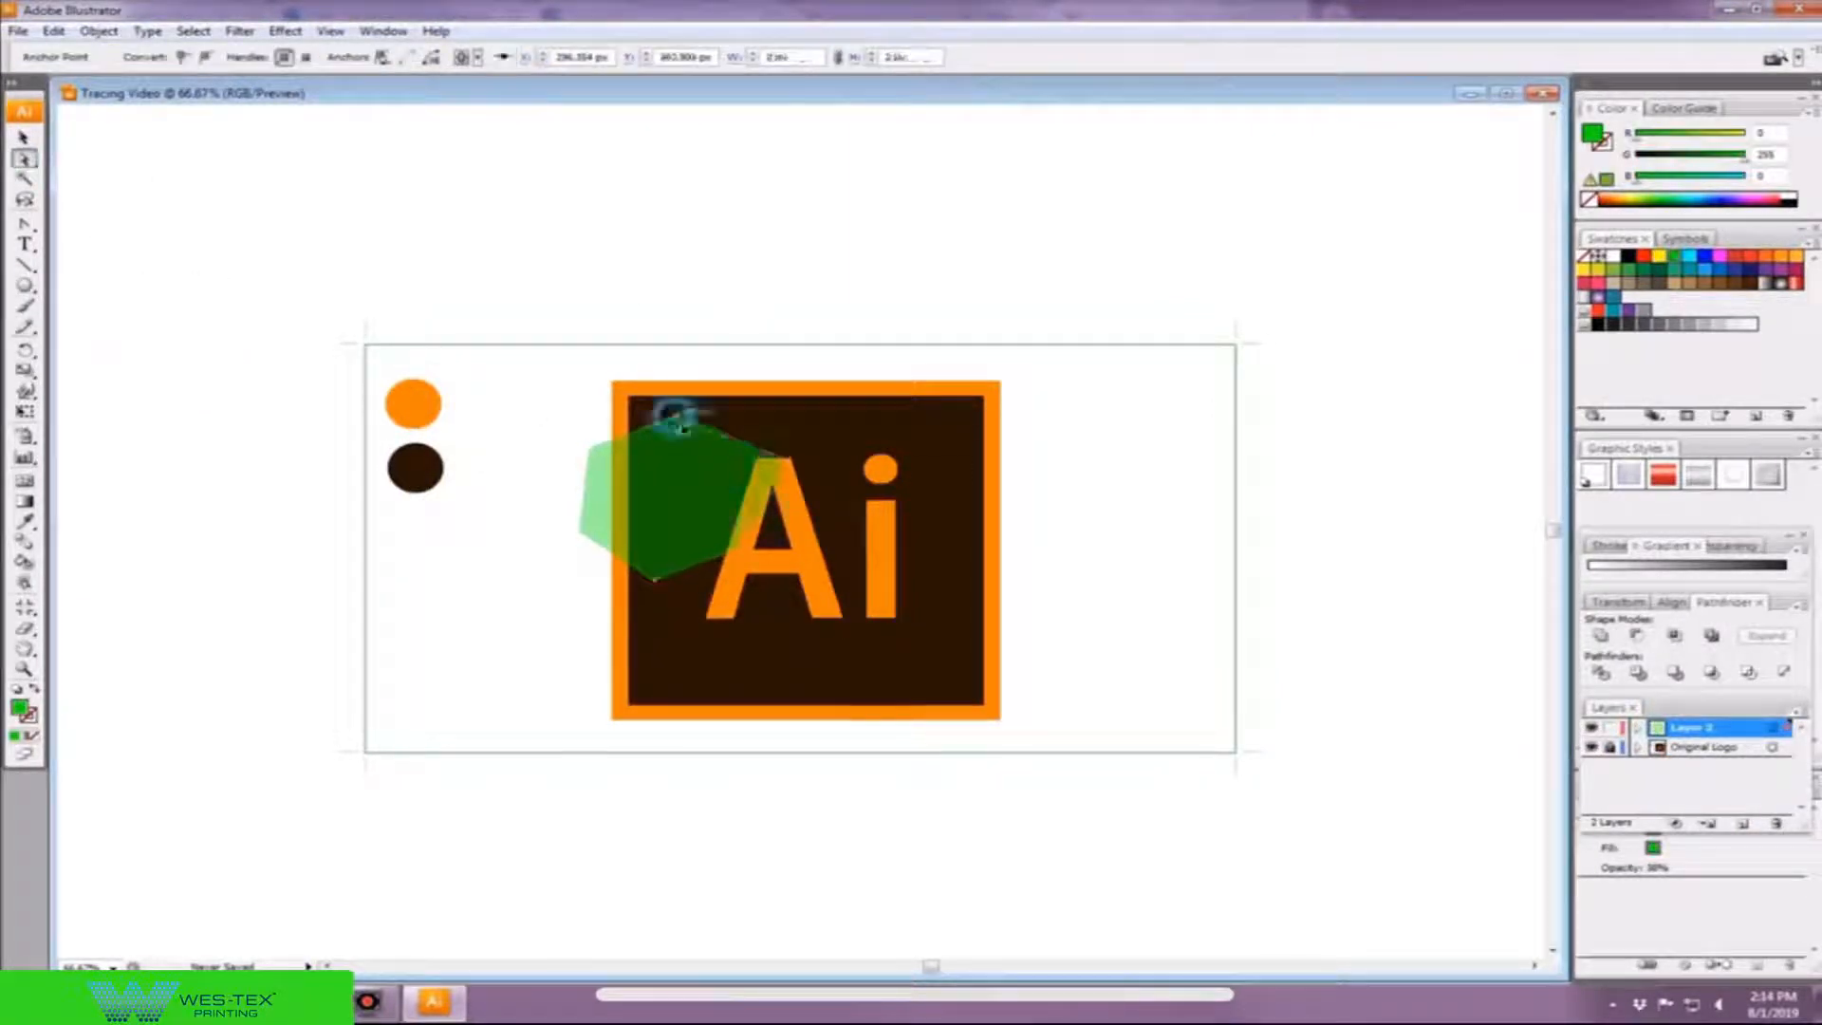
Pull the green shape's corner over the A and zoom in to 200%.
{"action": "left_click_drag", "start_coordinate": [680, 416], "coordinate": [815, 622]}
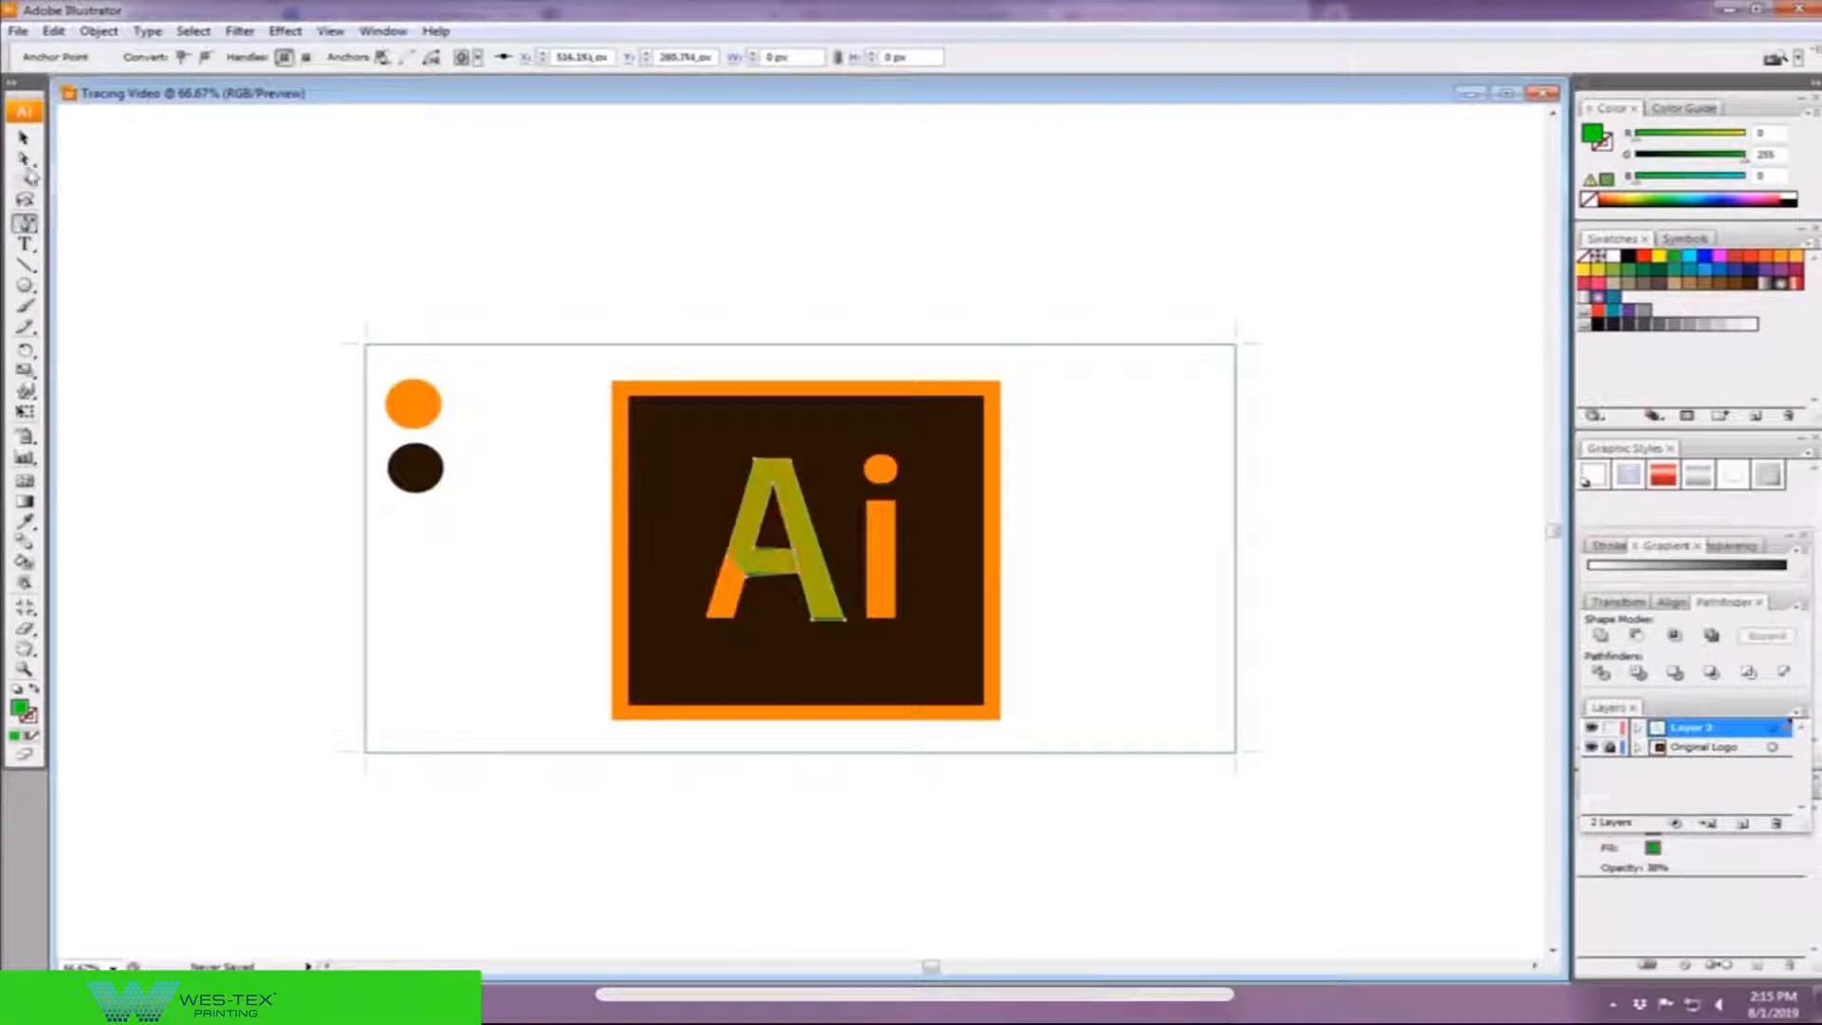
{"action": "key", "text": "ctrl+plus"}
{"action": "key", "text": "ctrl+plus"}
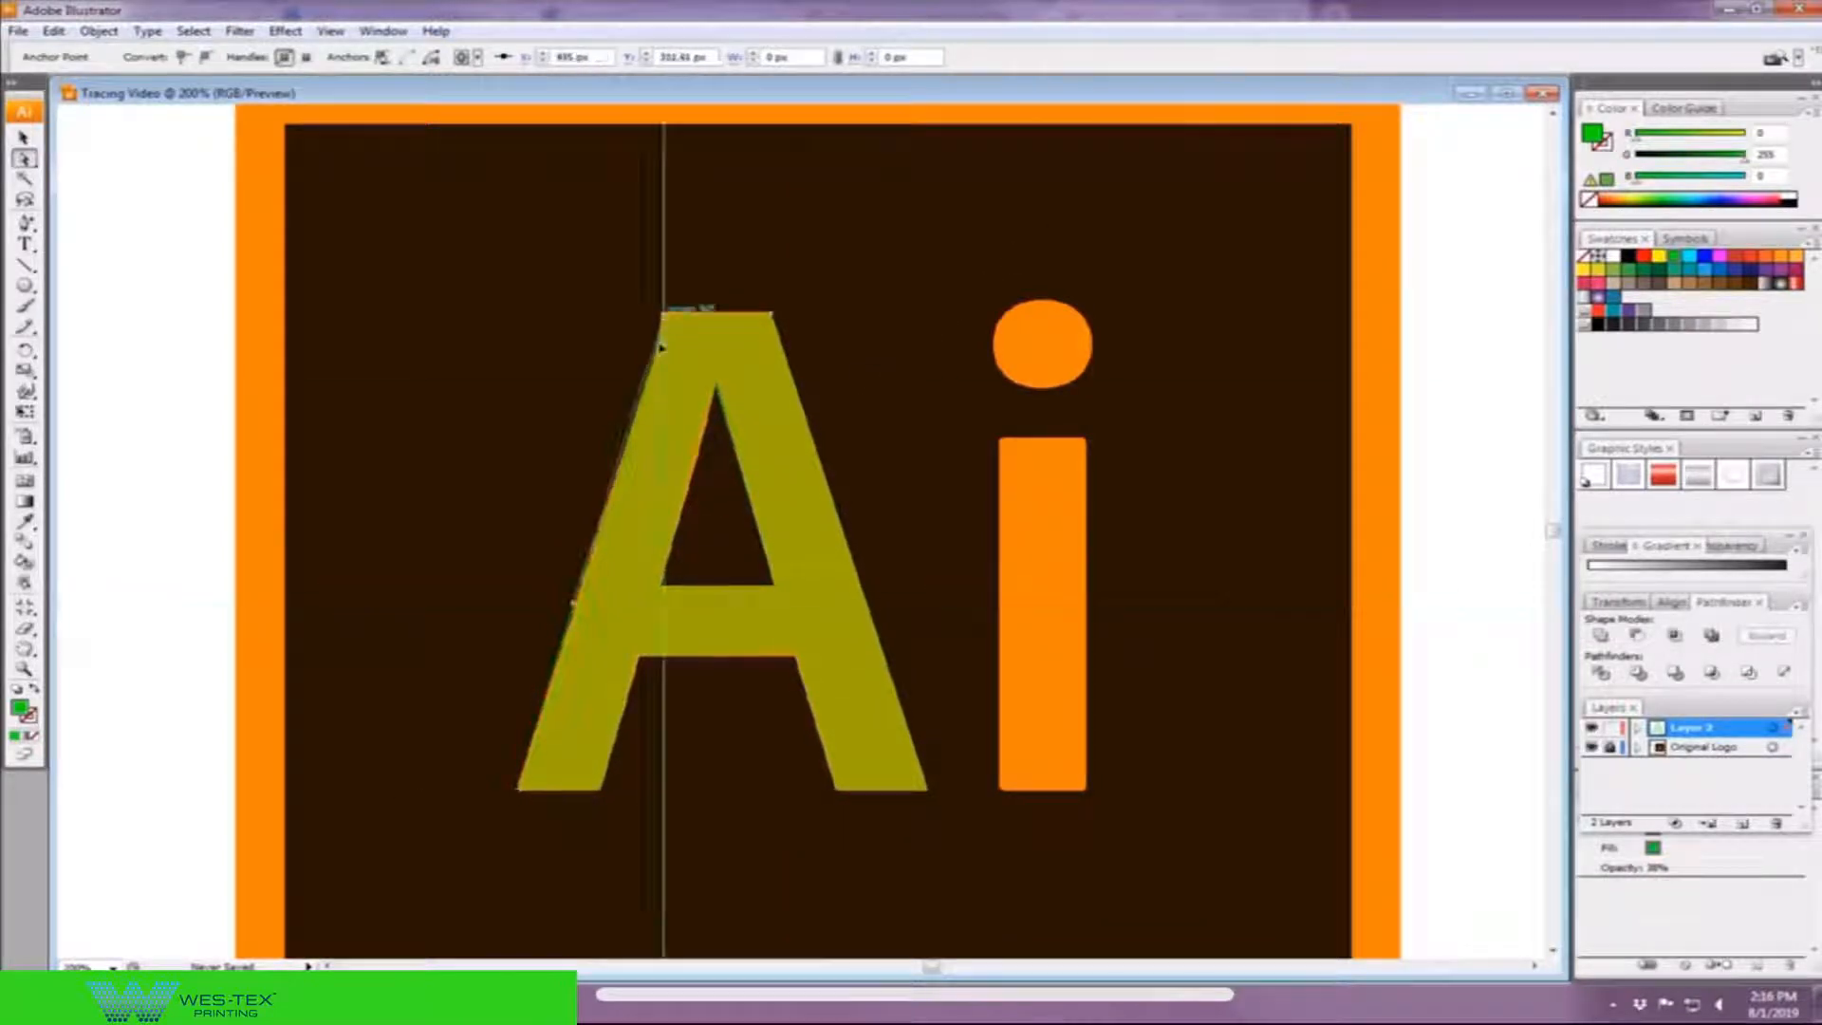
{"action": "scroll", "coordinate": [711, 357], "scroll_direction": "up", "scroll_amount": 3}
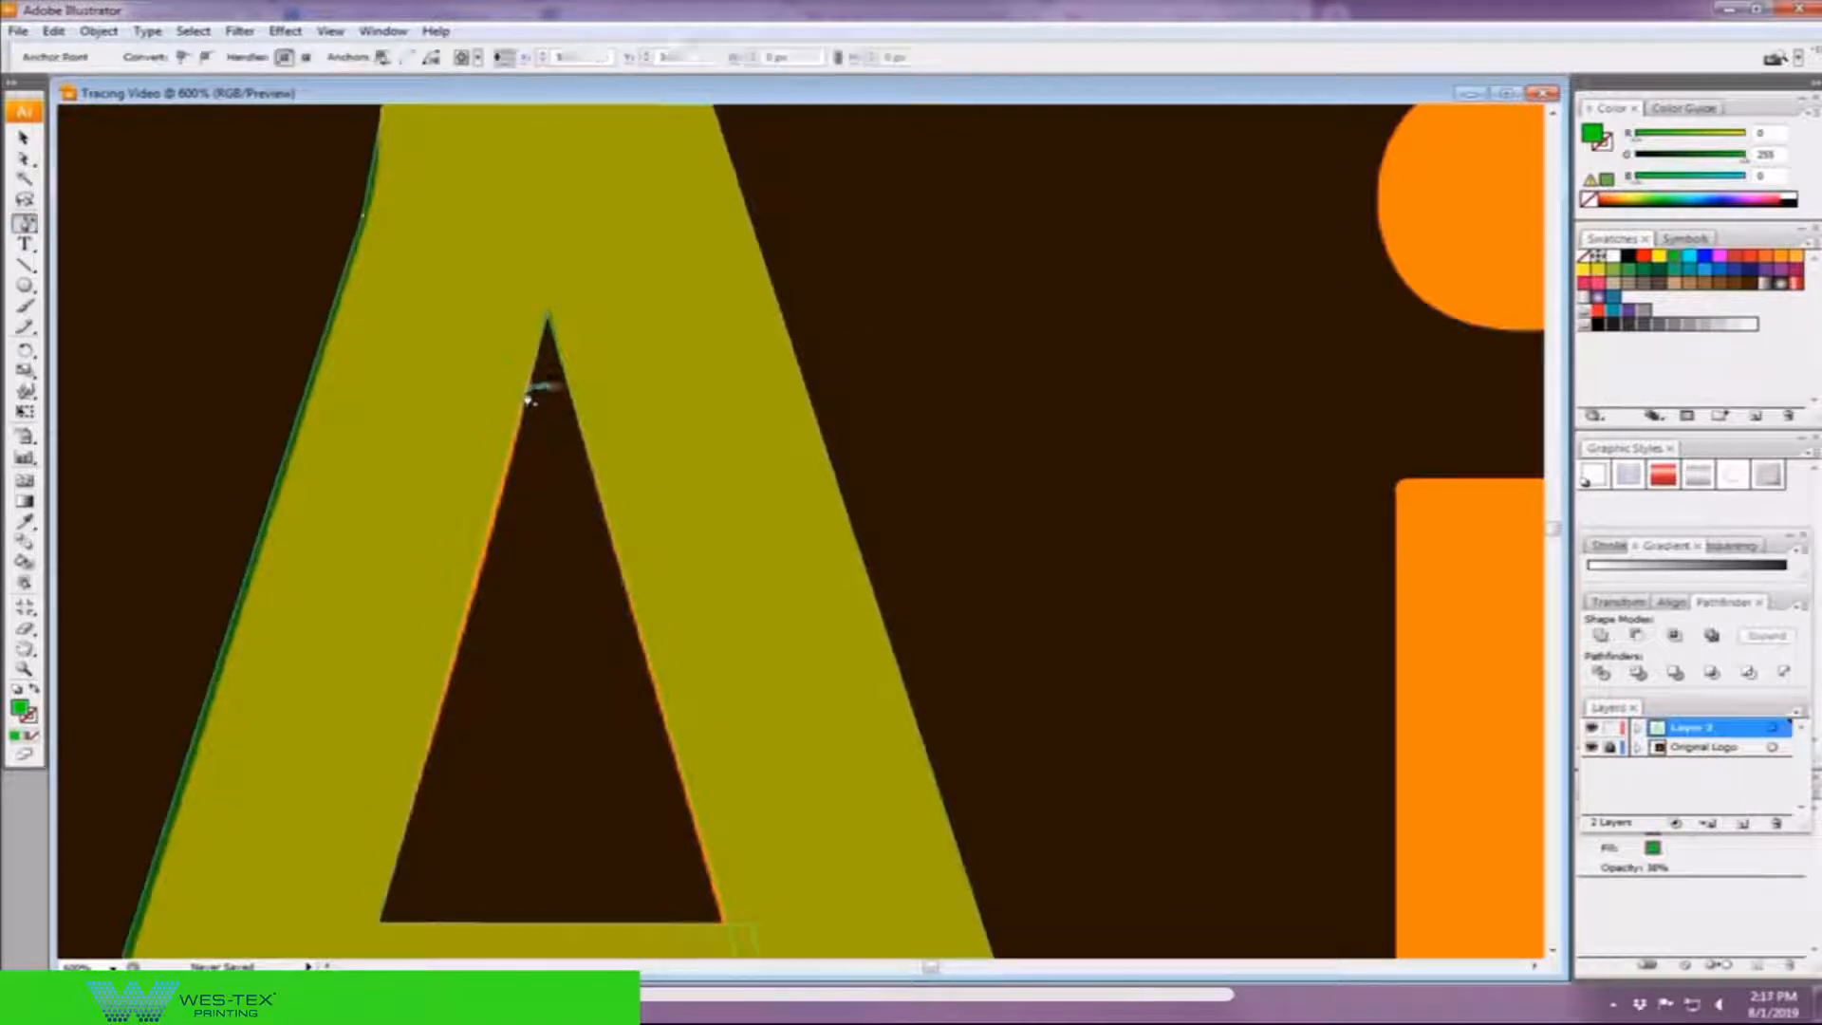
Align the A's inner triangle, top corner, left edge and crossbar corner with the letter.
{"action": "left_click", "coordinate": [515, 471]}
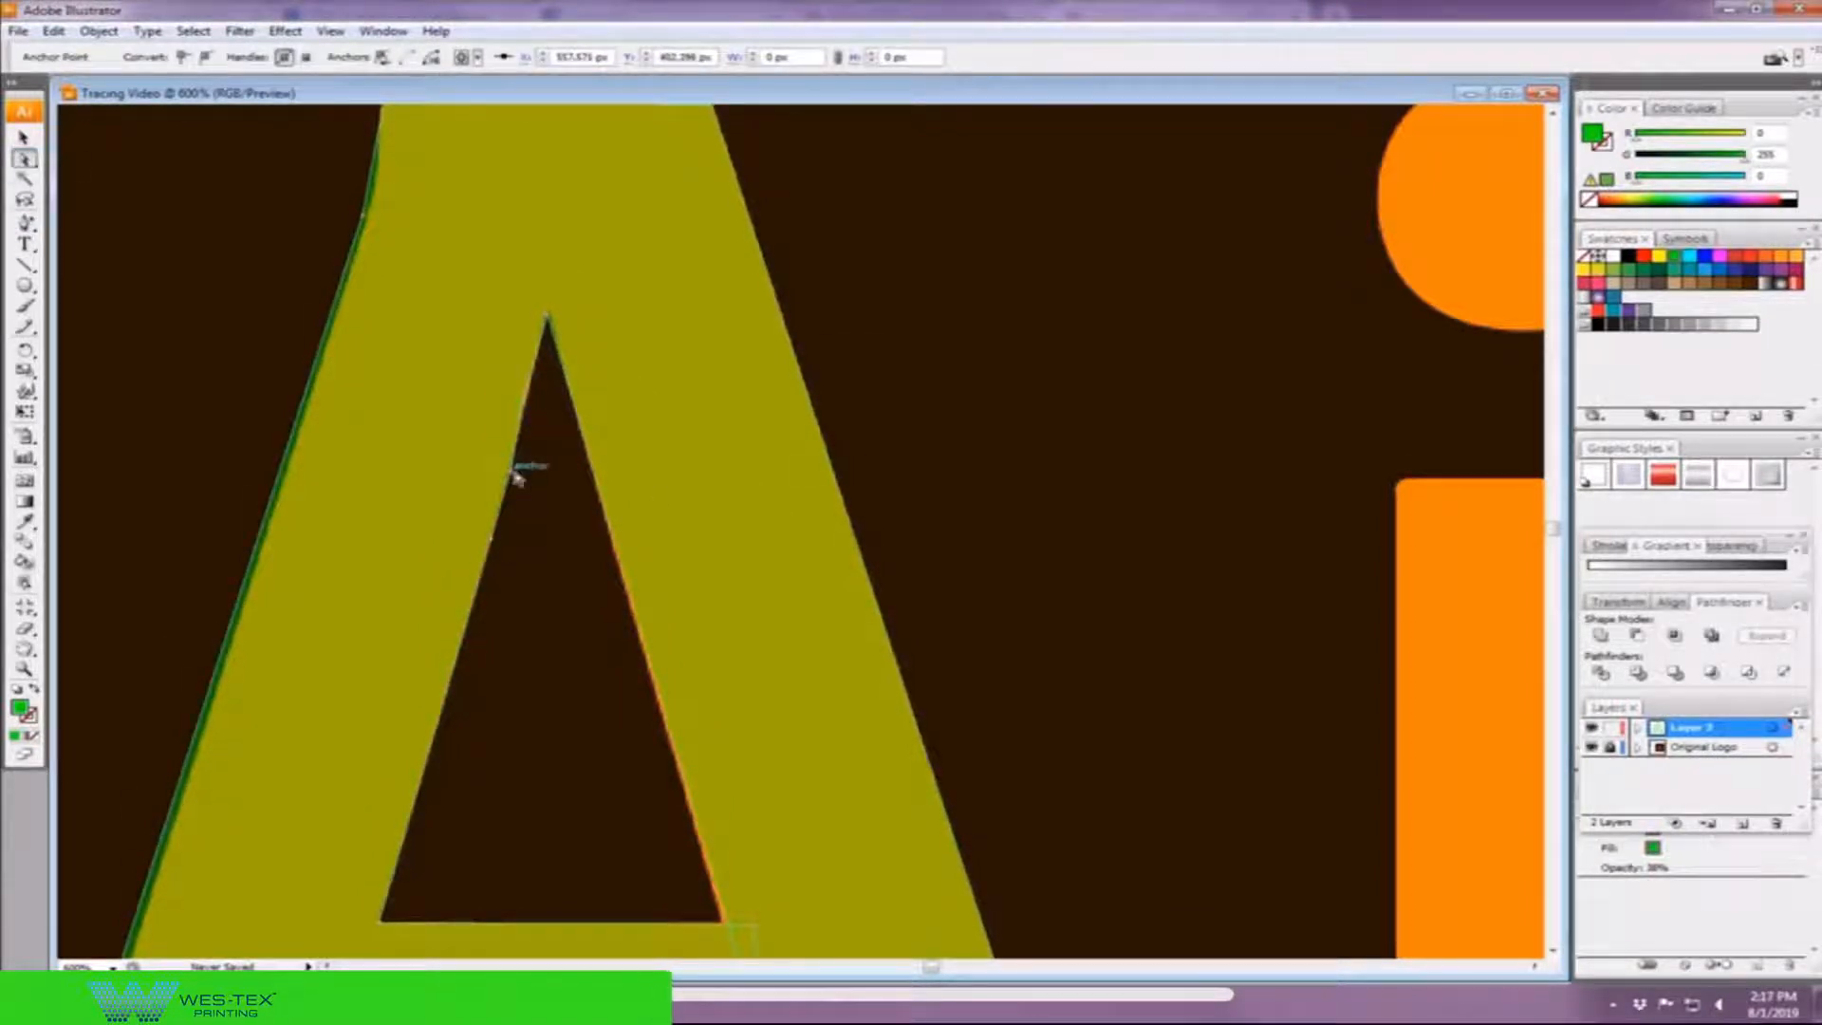
{"action": "scroll", "coordinate": [515, 470], "scroll_direction": "down", "scroll_amount": 2}
{"action": "scroll", "coordinate": [570, 328], "scroll_direction": "up", "scroll_amount": 4}
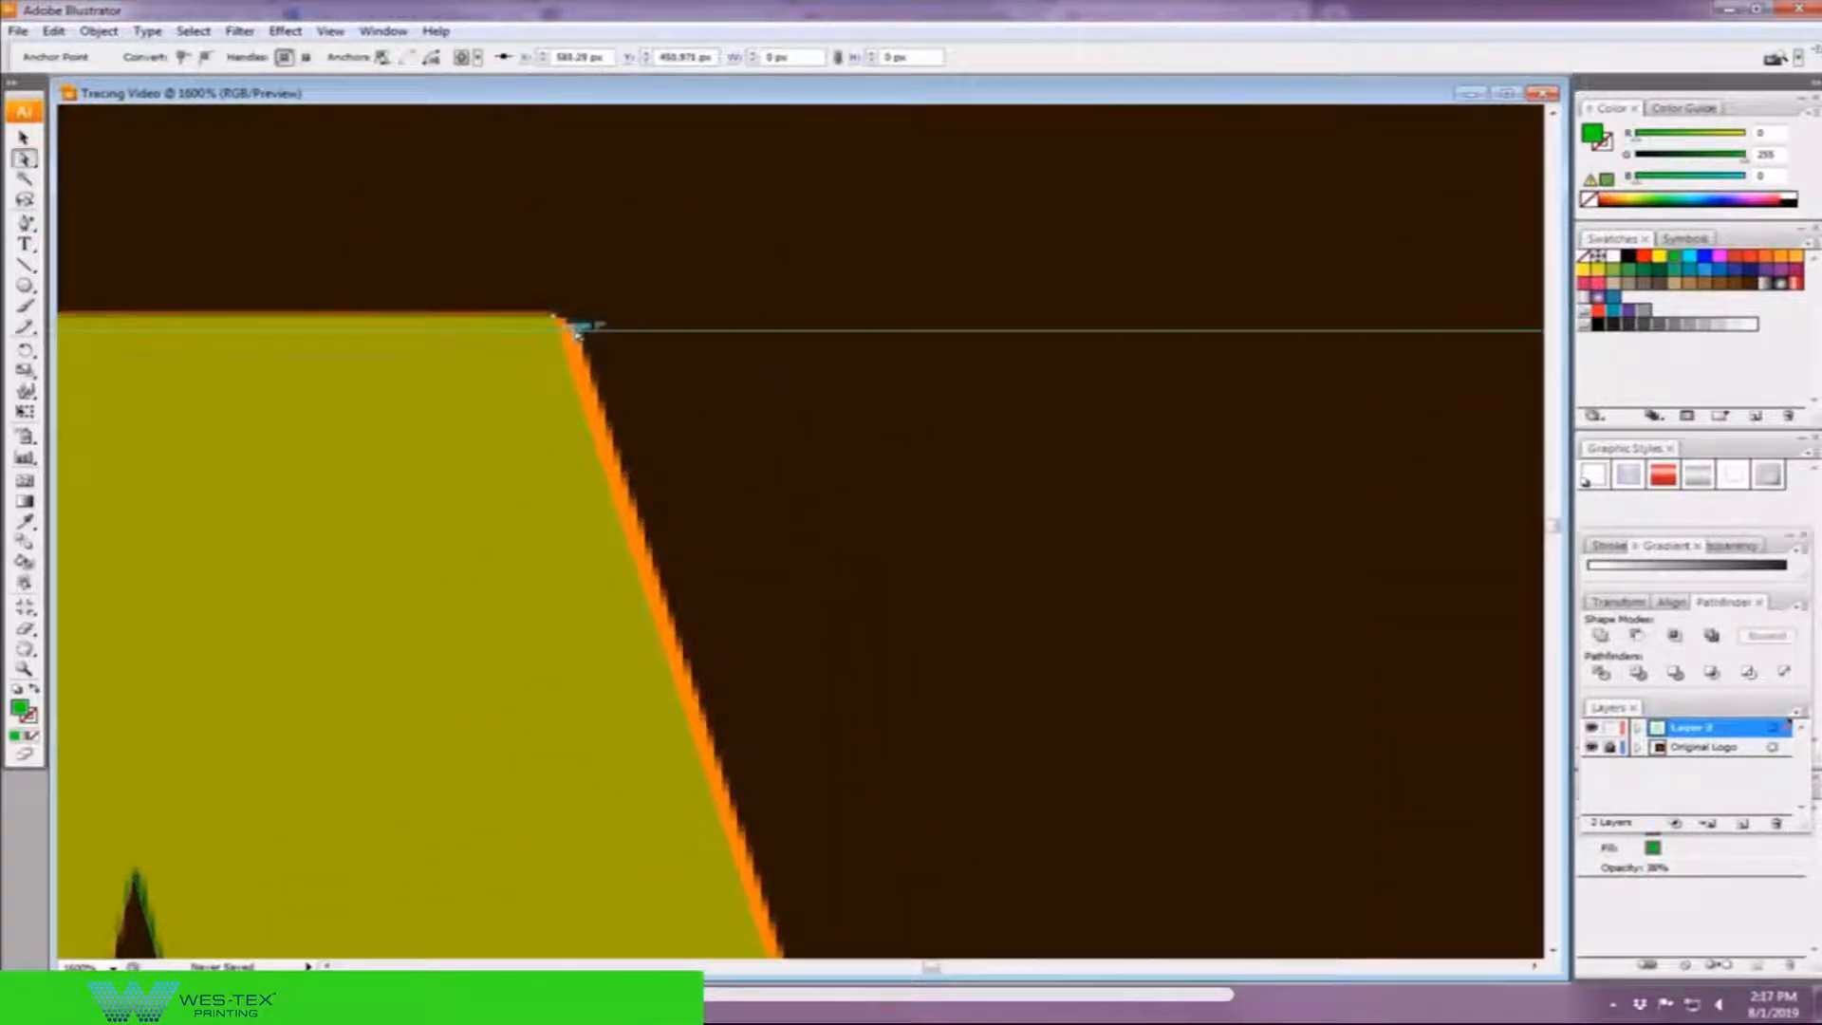
{"action": "left_click", "coordinate": [578, 330]}
{"action": "scroll", "coordinate": [580, 330], "scroll_direction": "down", "scroll_amount": 3}
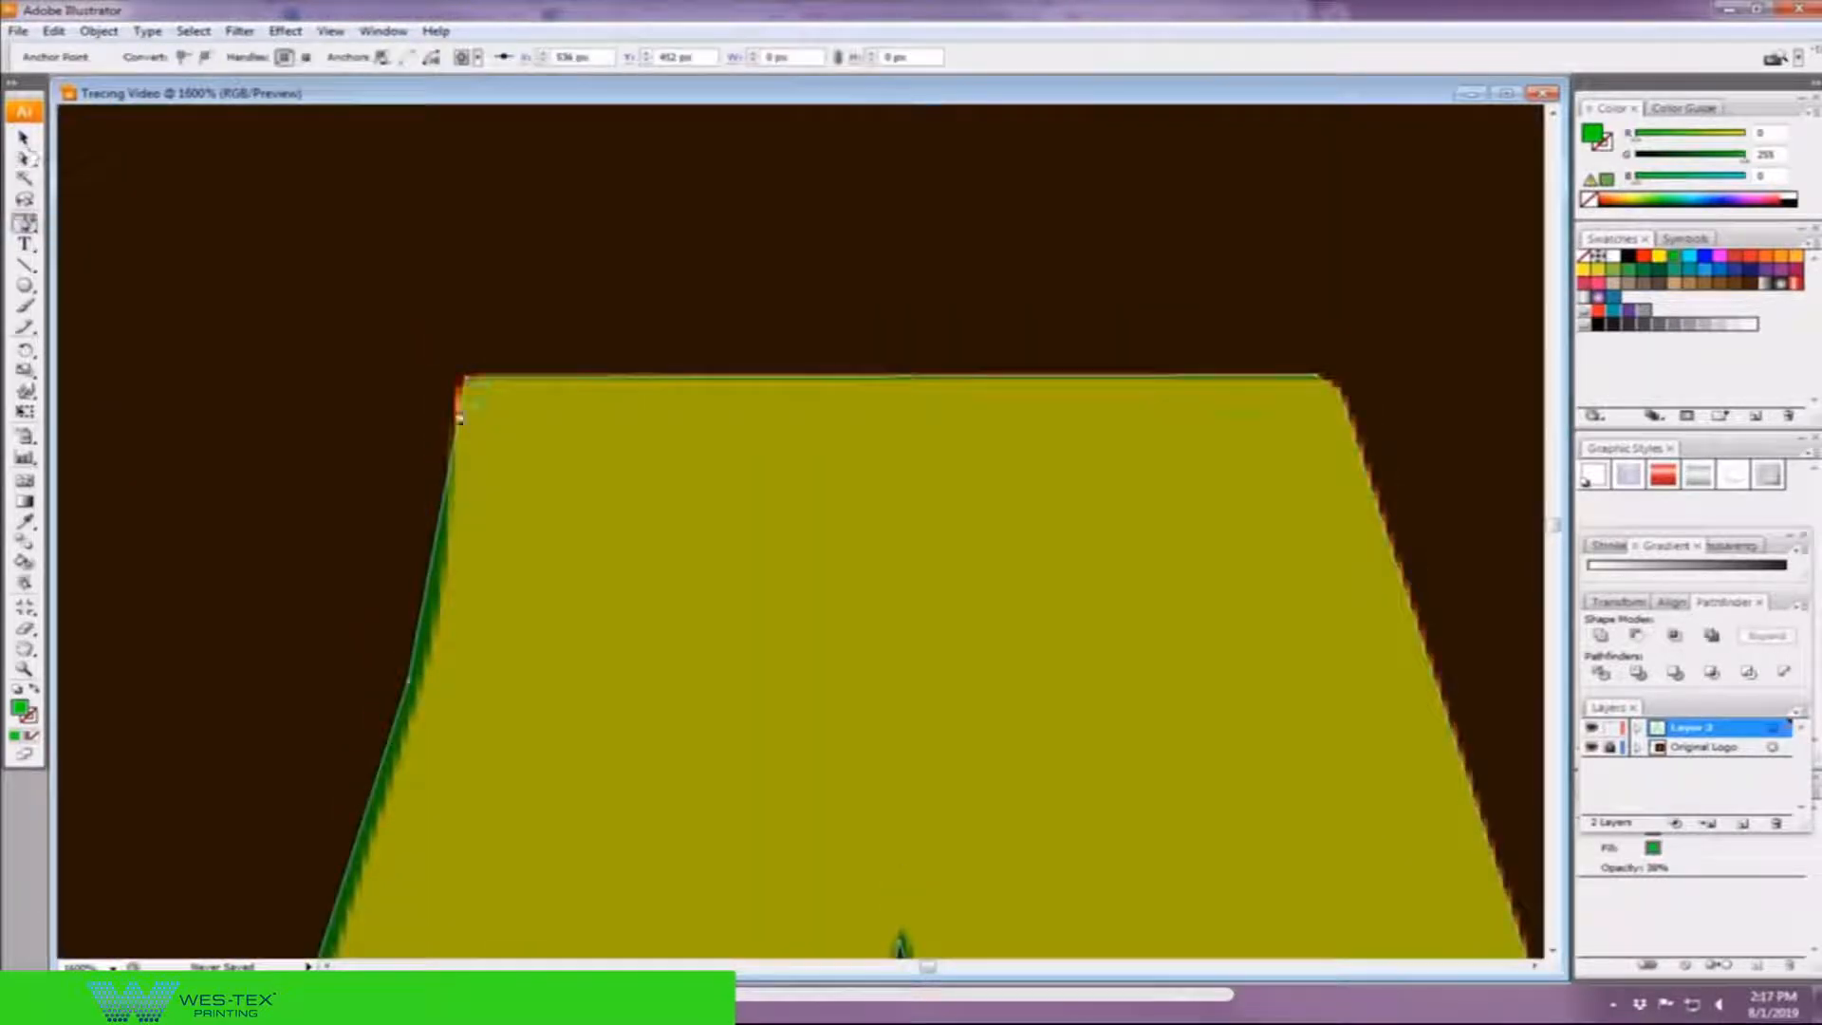
{"action": "left_click", "coordinate": [432, 531]}
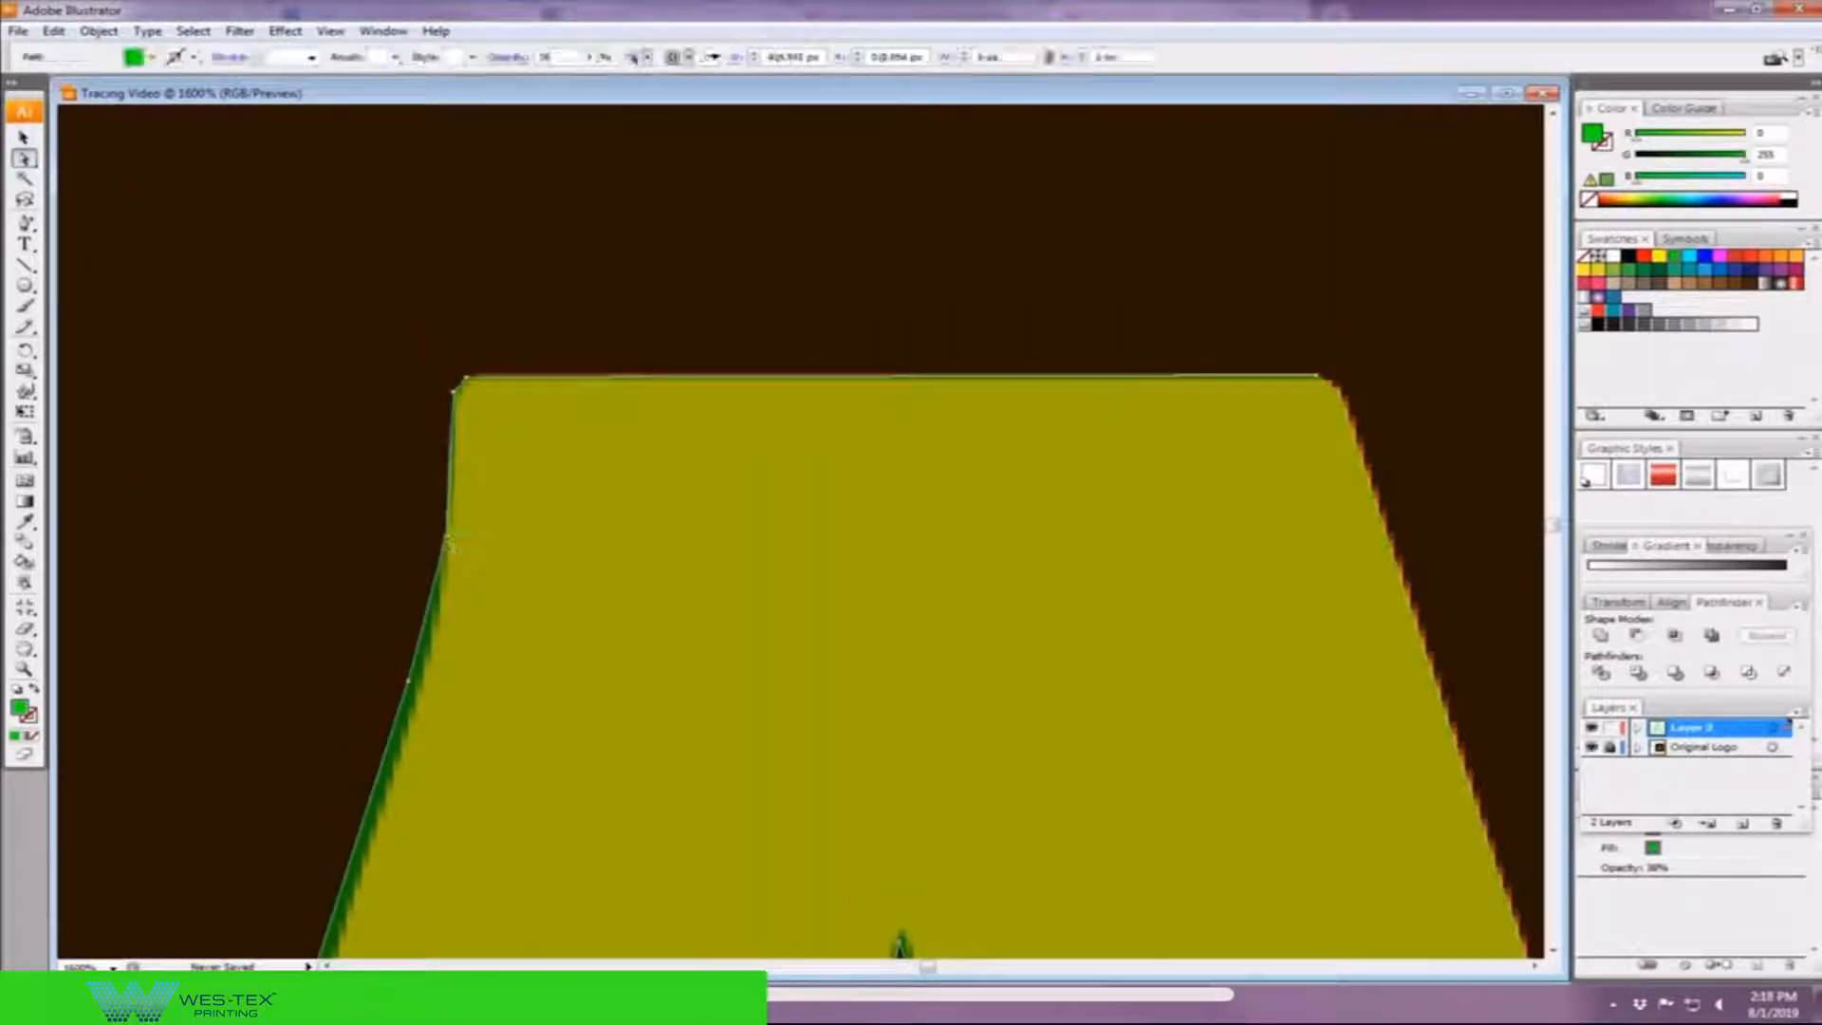
{"action": "scroll", "coordinate": [432, 530], "scroll_direction": "down", "scroll_amount": 3}
{"action": "scroll", "coordinate": [422, 457], "scroll_direction": "down", "scroll_amount": 3}
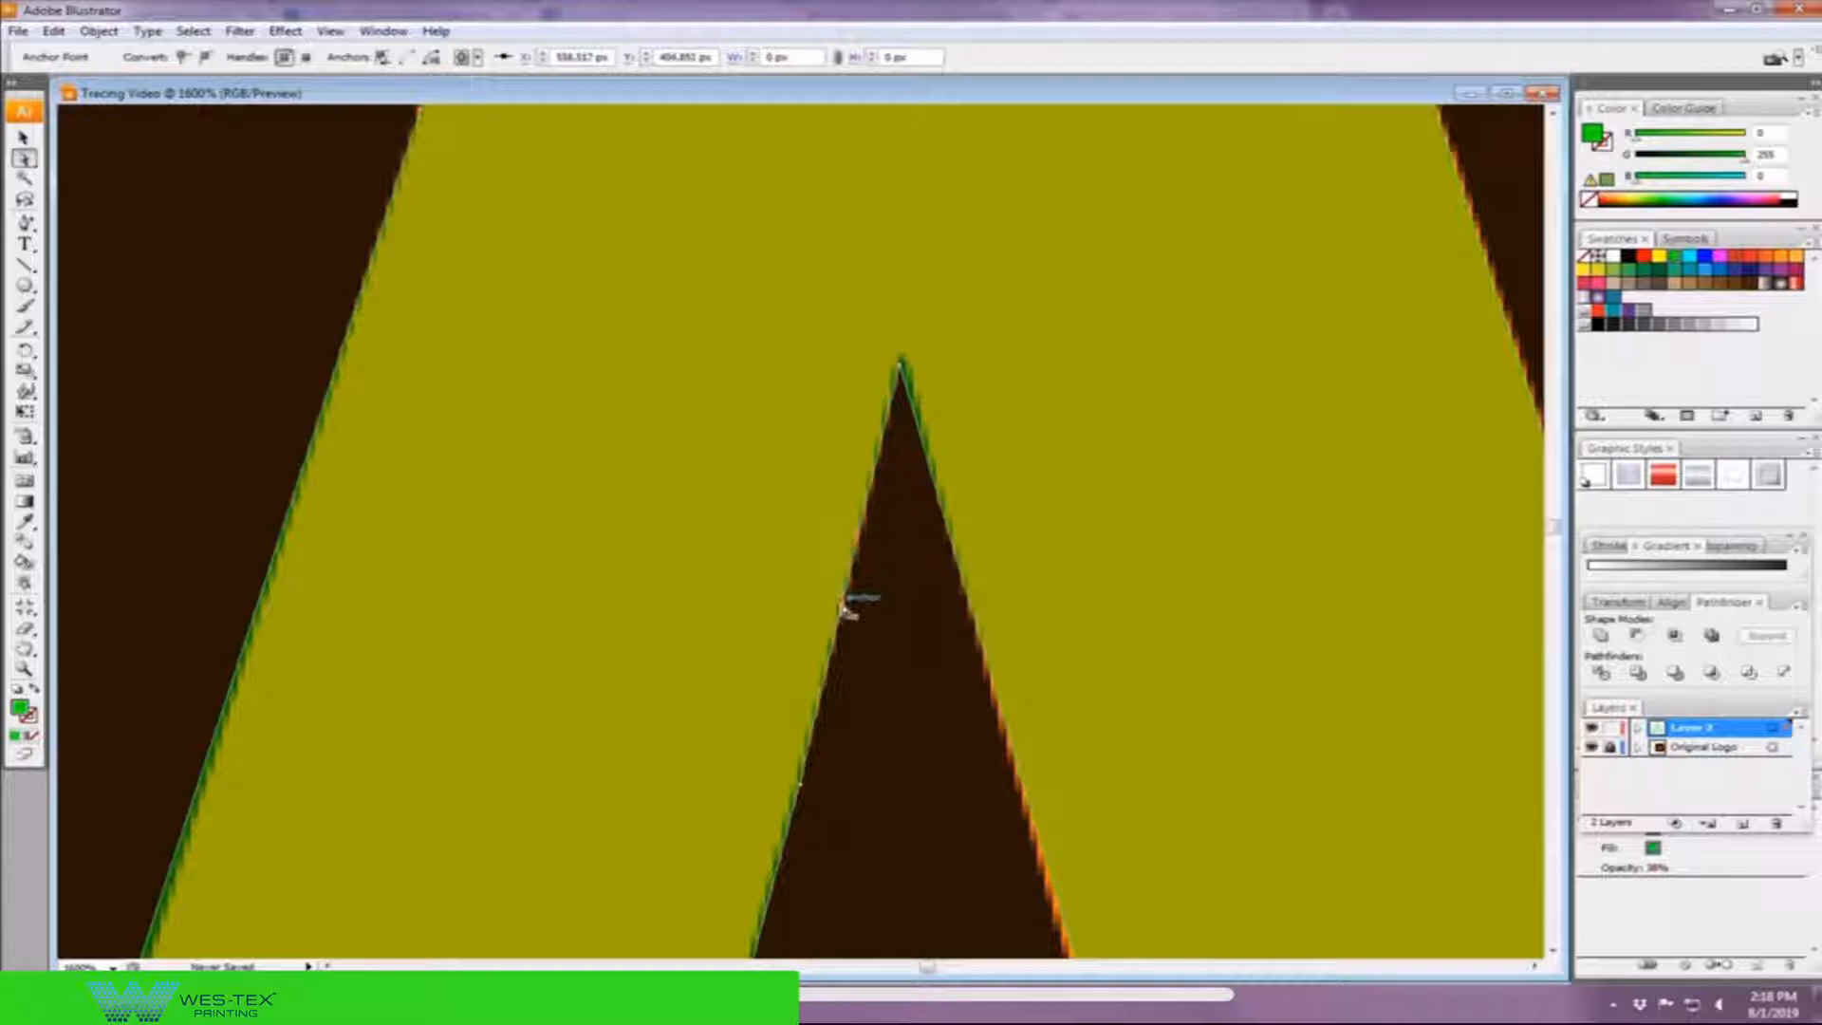
{"action": "scroll", "coordinate": [855, 605], "scroll_direction": "down", "scroll_amount": 3}
{"action": "scroll", "coordinate": [854, 604], "scroll_direction": "down", "scroll_amount": 3}
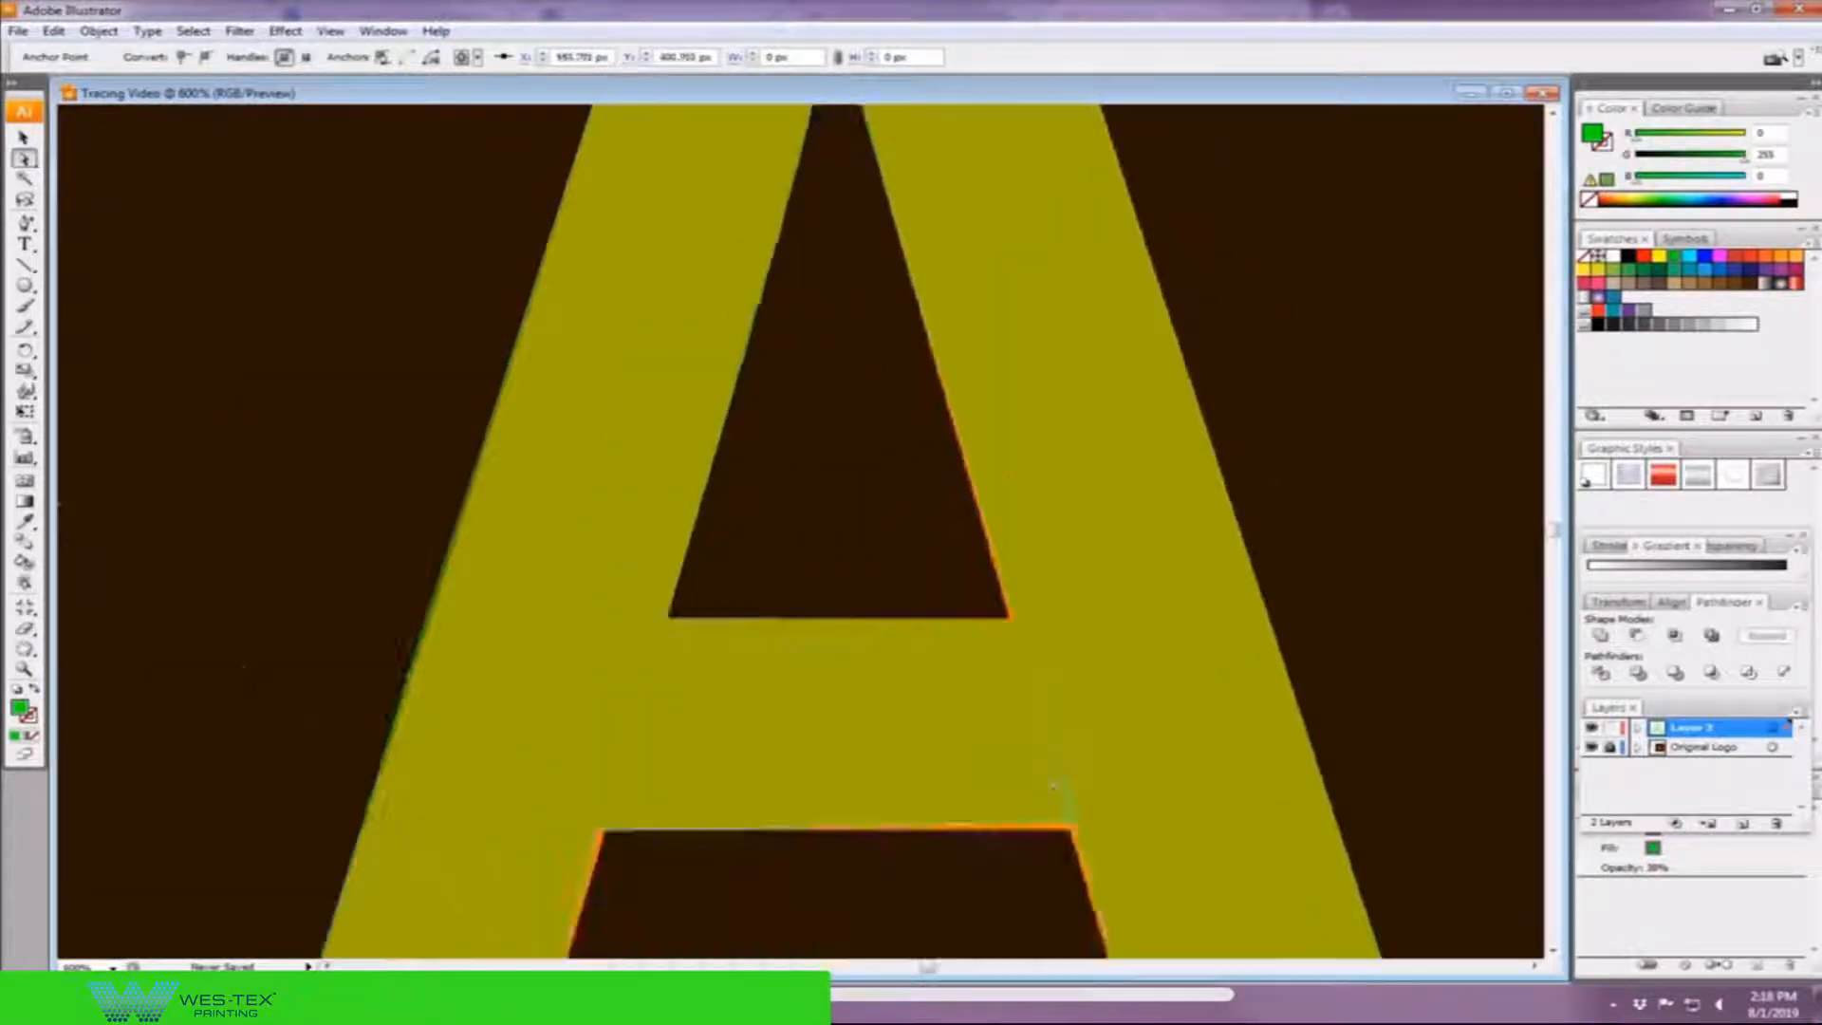
{"action": "scroll", "coordinate": [1060, 797], "scroll_direction": "down", "scroll_amount": 3}
{"action": "scroll", "coordinate": [1066, 570], "scroll_direction": "down", "scroll_amount": 3}
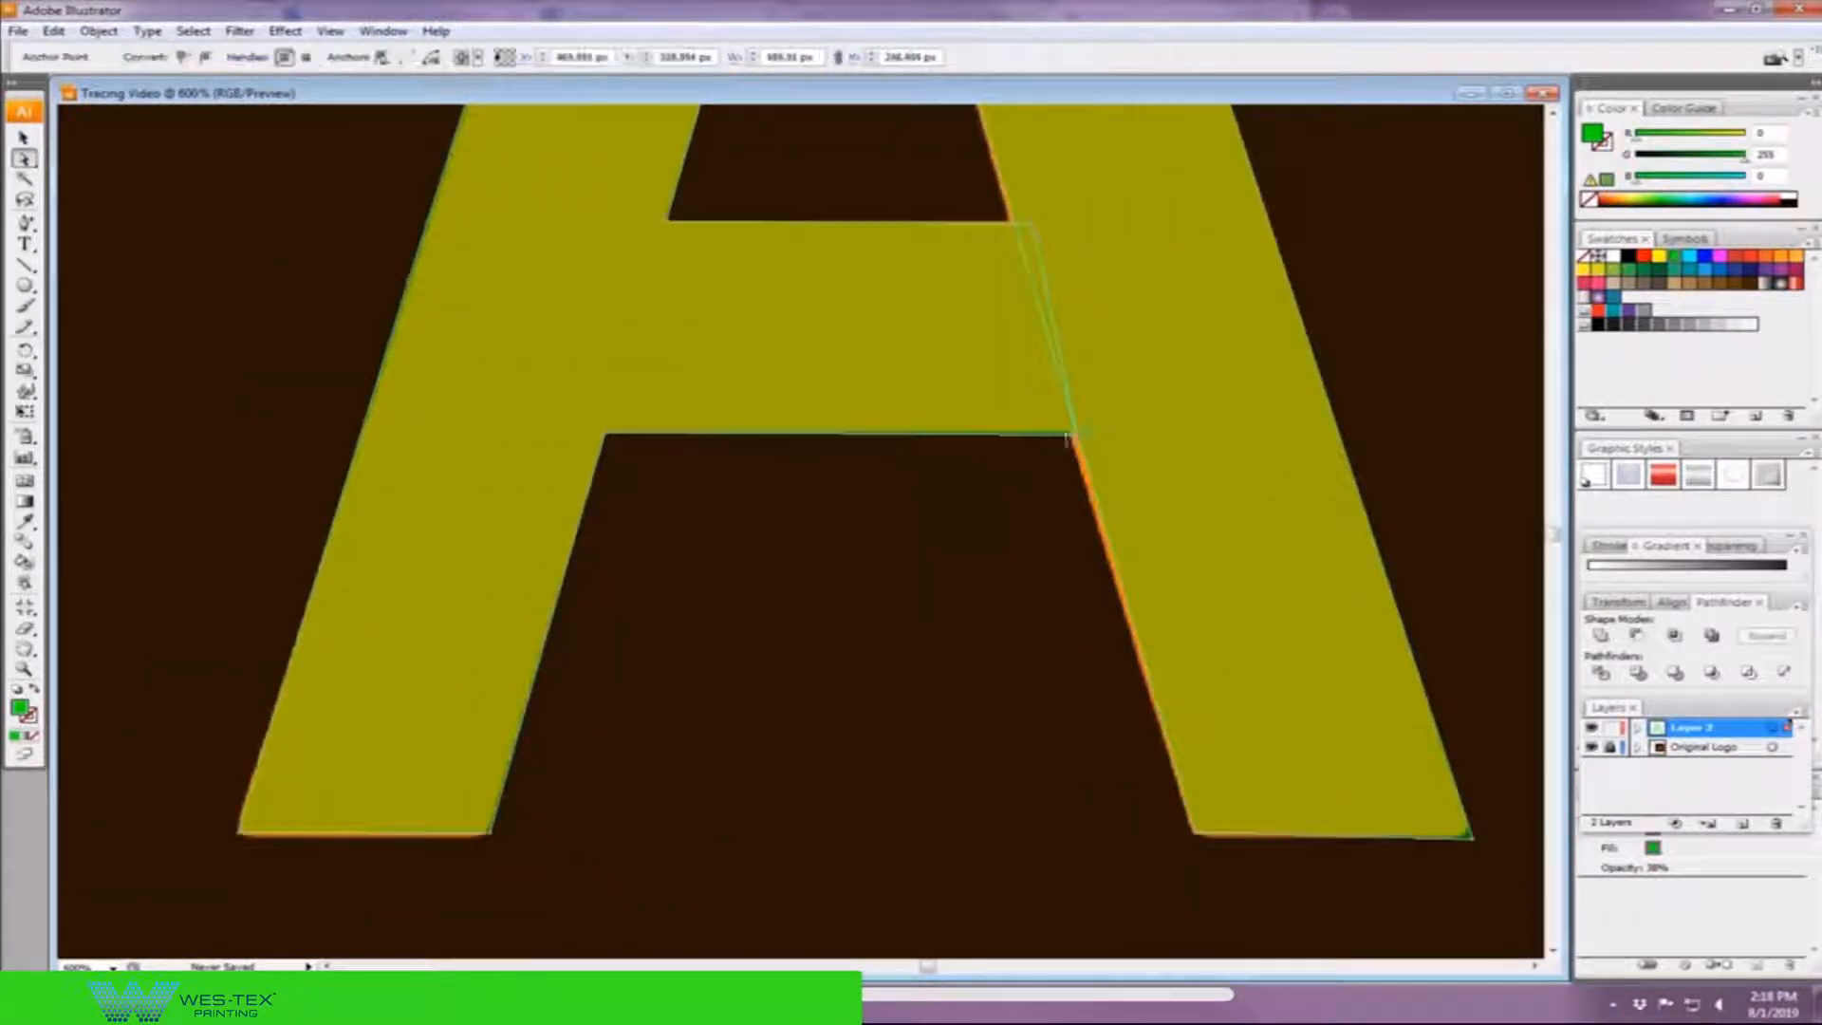
{"action": "left_click_drag", "start_coordinate": [1067, 439], "coordinate": [1071, 431]}
{"action": "key", "text": "ctrl+shift+a"}
{"action": "scroll", "coordinate": [1238, 713], "scroll_direction": "up", "scroll_amount": 3}
{"action": "scroll", "coordinate": [1136, 463], "scroll_direction": "up", "scroll_amount": 3}
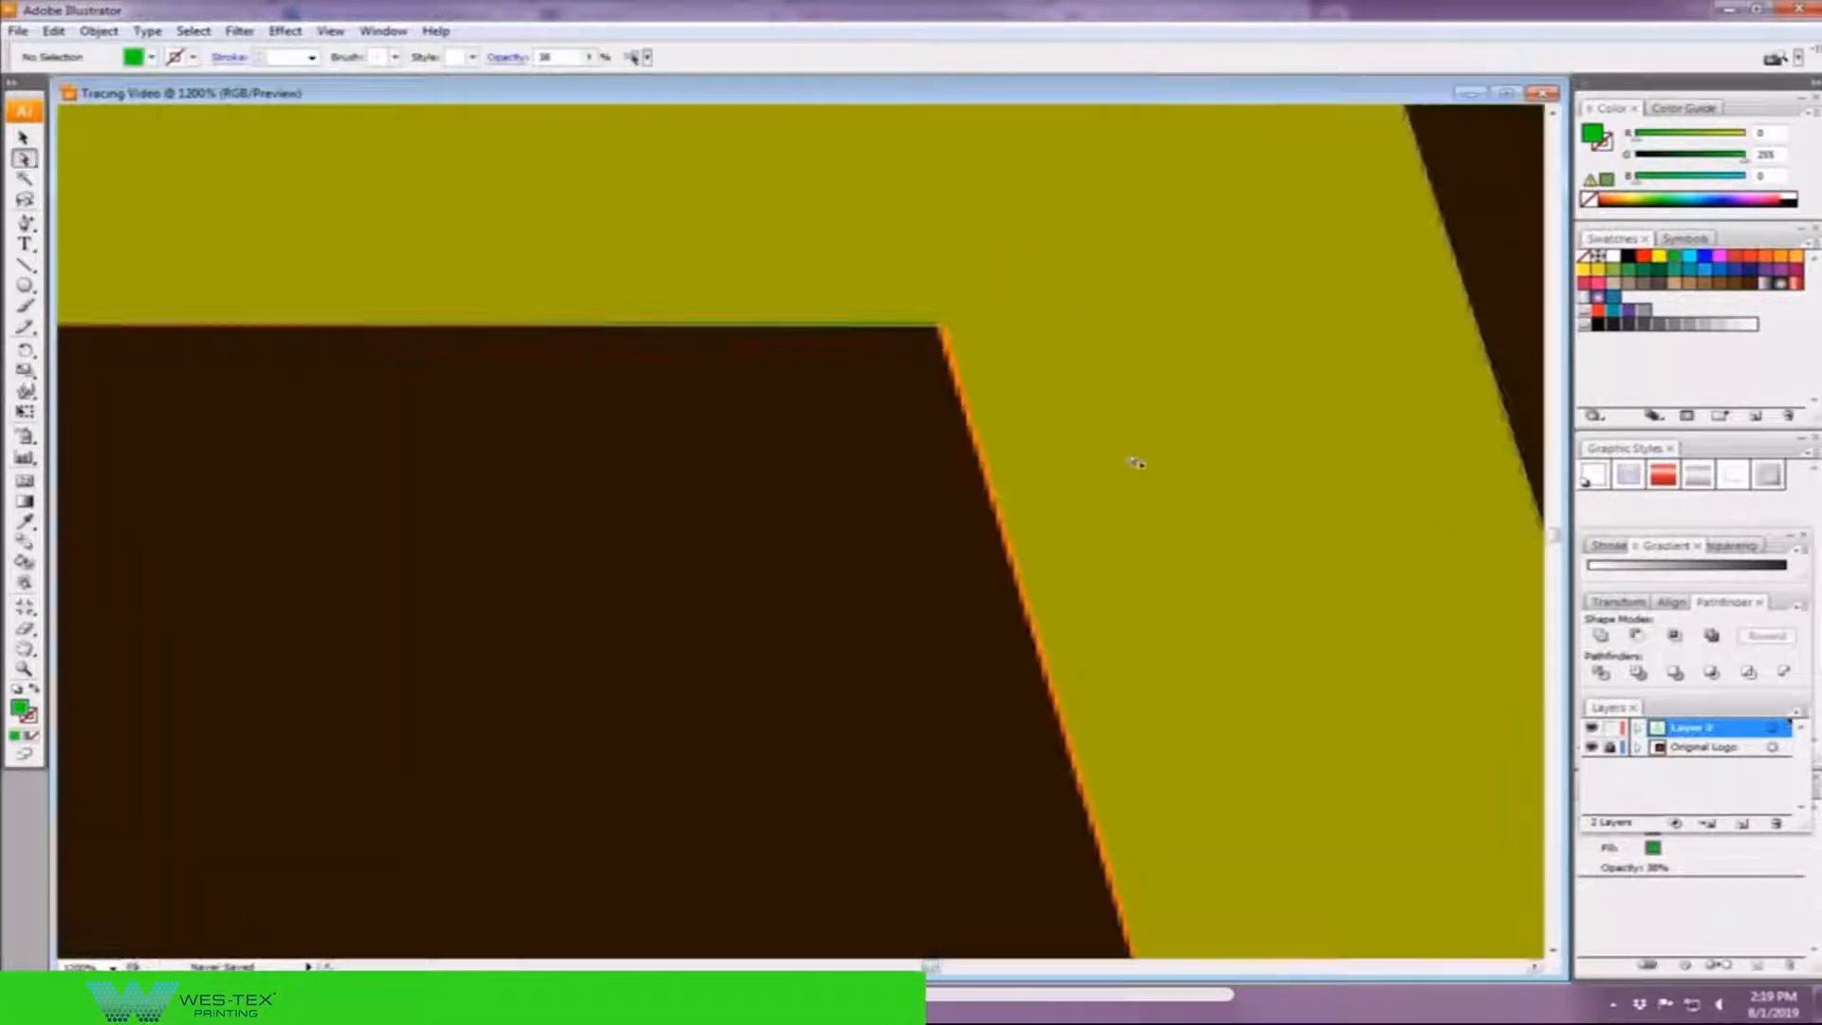
{"action": "scroll", "coordinate": [1136, 462], "scroll_direction": "down", "scroll_amount": 5}
{"action": "scroll", "coordinate": [1054, 669], "scroll_direction": "up", "scroll_amount": 6}
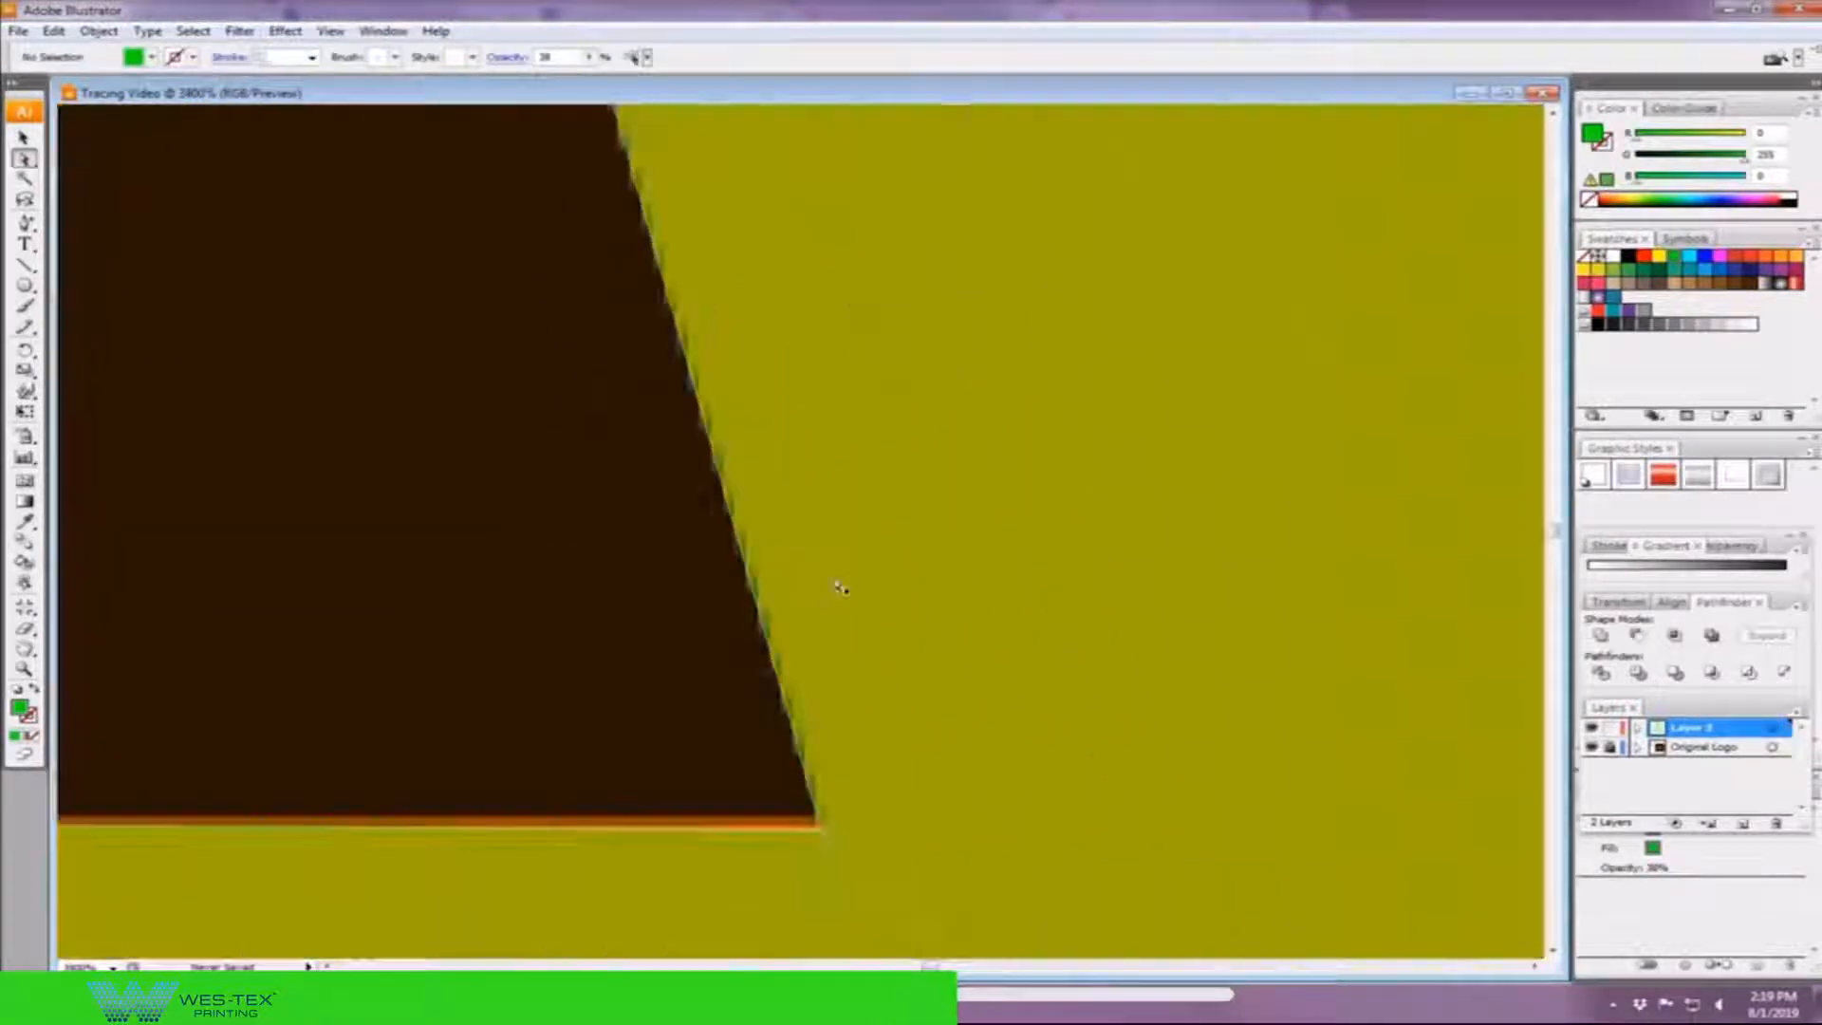
{"action": "scroll", "coordinate": [840, 587], "scroll_direction": "down", "scroll_amount": 5}
{"action": "scroll", "coordinate": [258, 769], "scroll_direction": "up", "scroll_amount": 6}
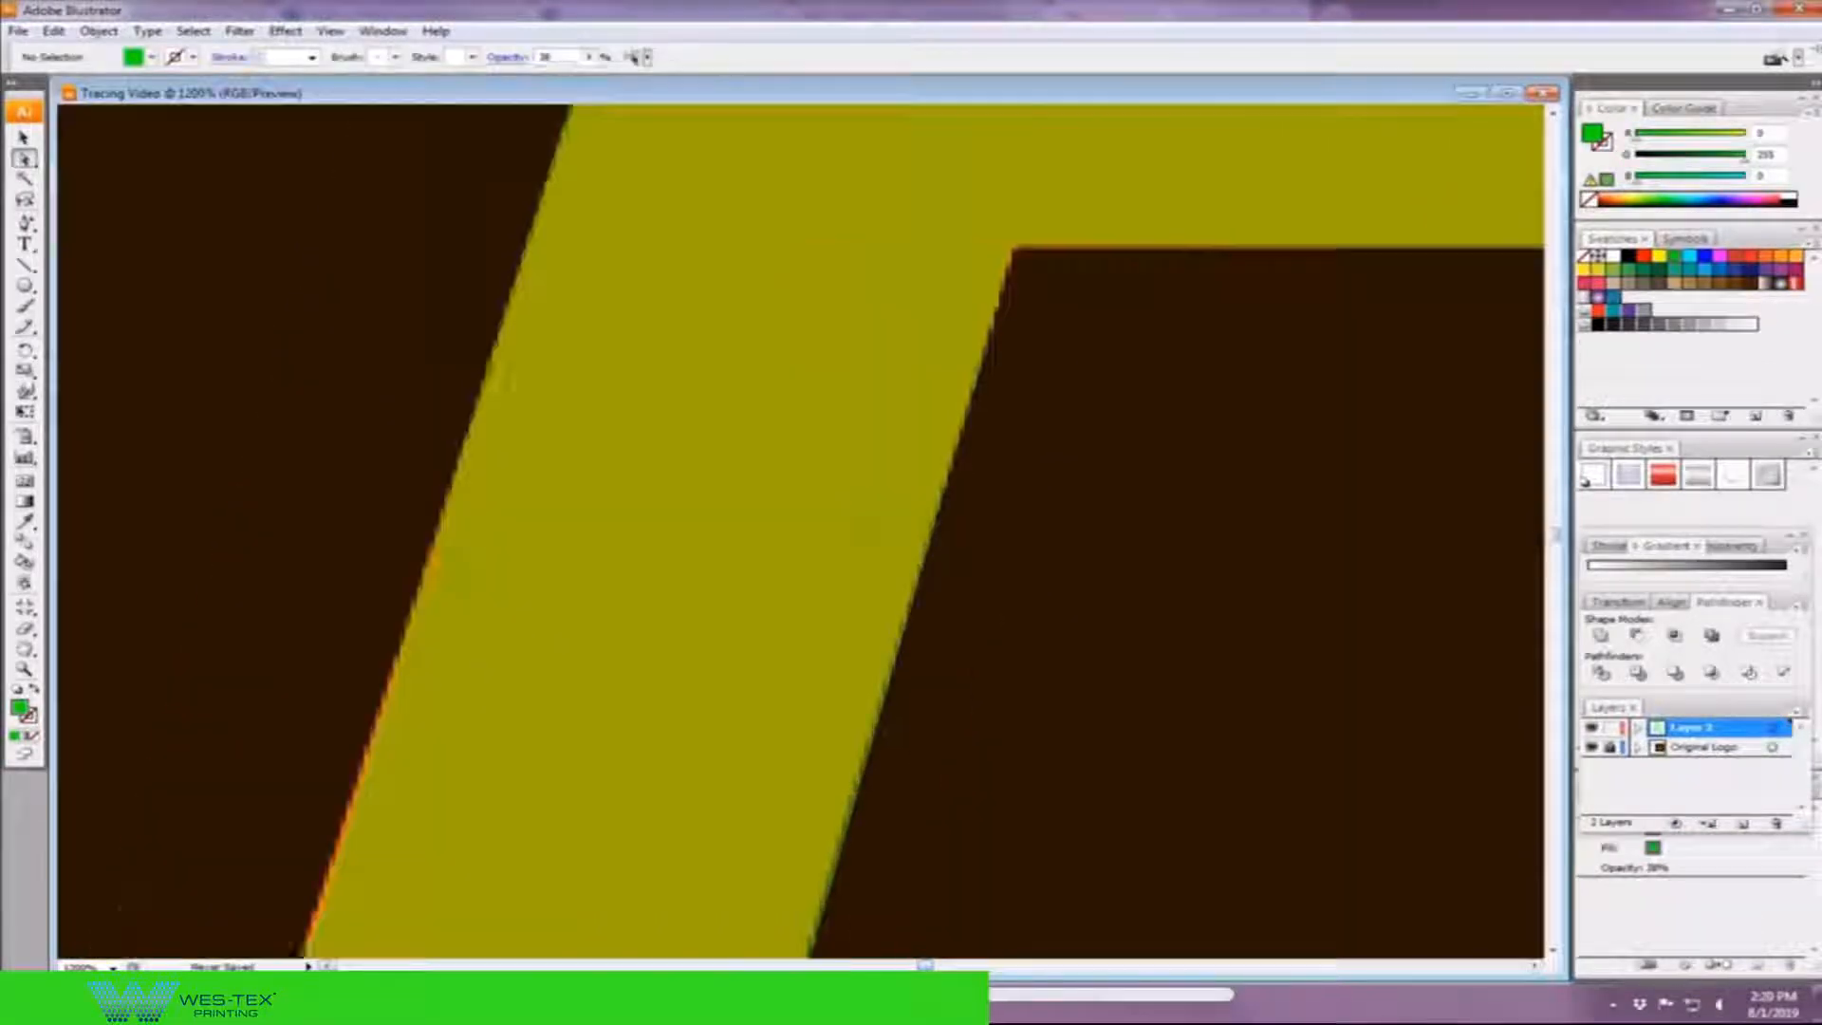
{"action": "scroll", "coordinate": [280, 797], "scroll_direction": "down", "scroll_amount": 3}
Line up the bottom edge of the A's leg with the original letter.
{"action": "left_click", "coordinate": [280, 797]}
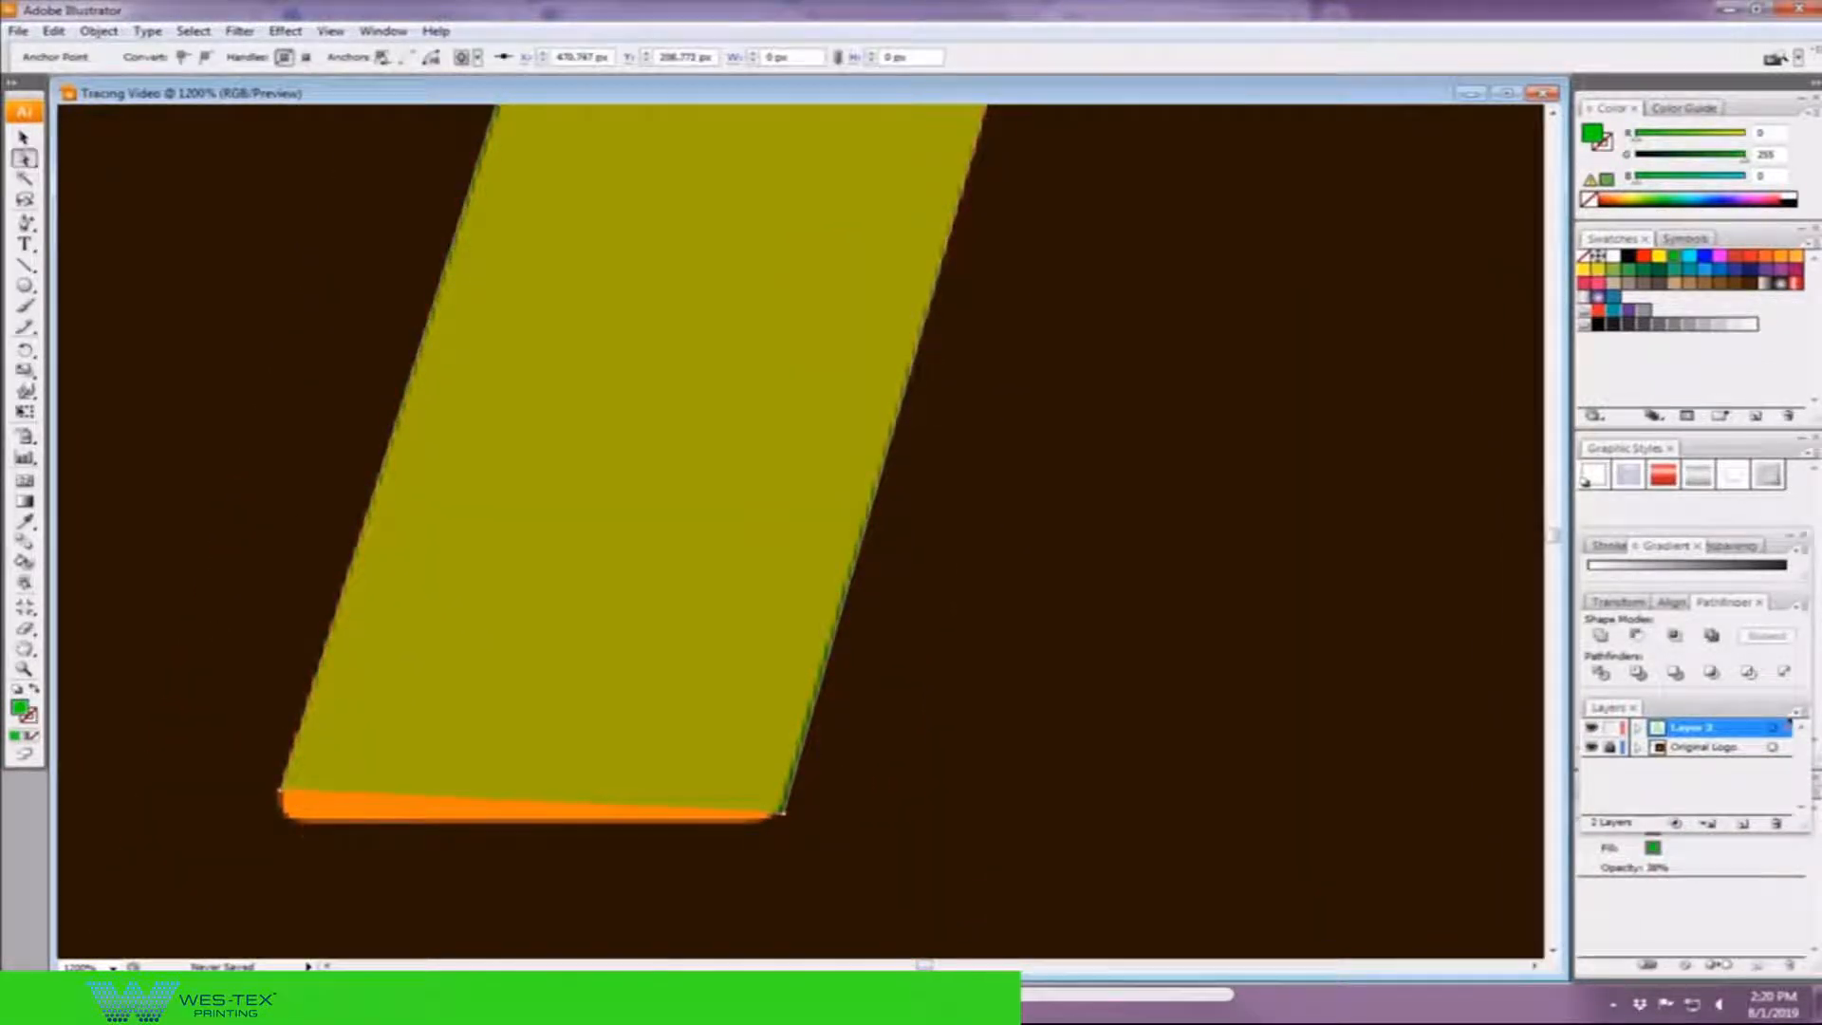
{"action": "left_click", "coordinate": [781, 814]}
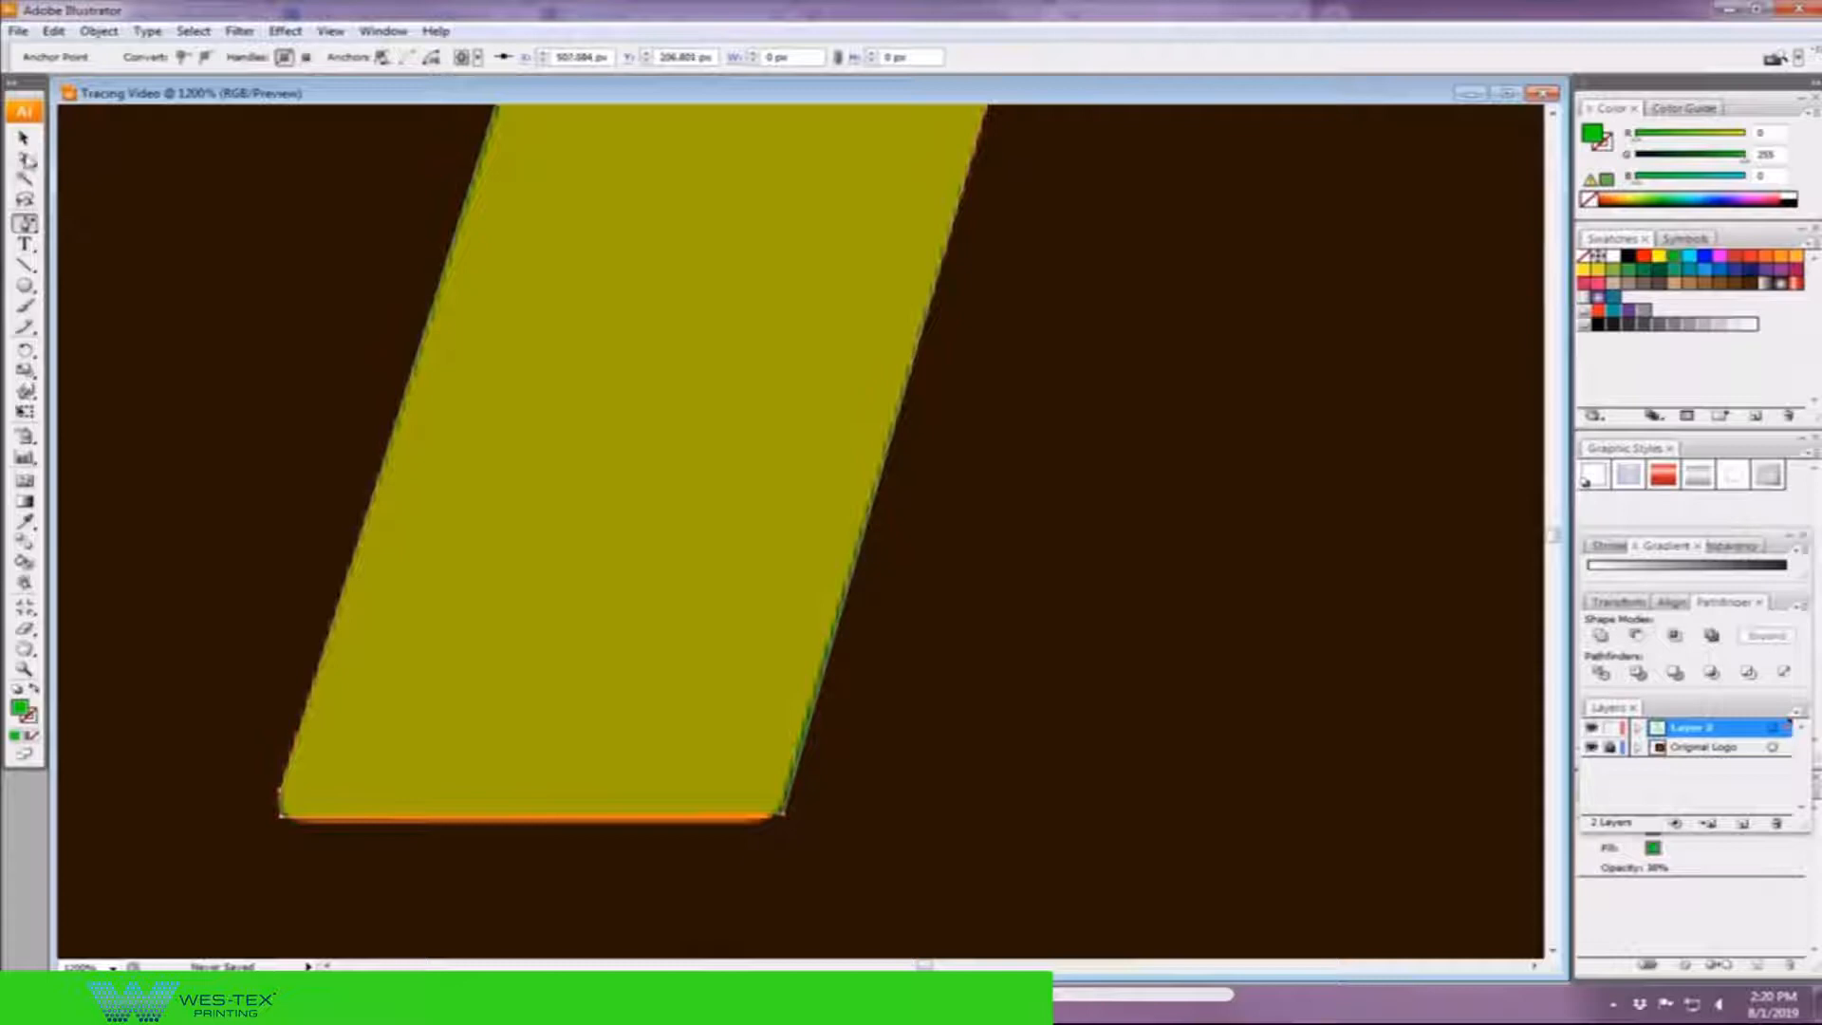
{"action": "scroll", "coordinate": [801, 872], "scroll_direction": "down", "scroll_amount": 6}
{"action": "scroll", "coordinate": [997, 570], "scroll_direction": "down", "scroll_amount": 2}
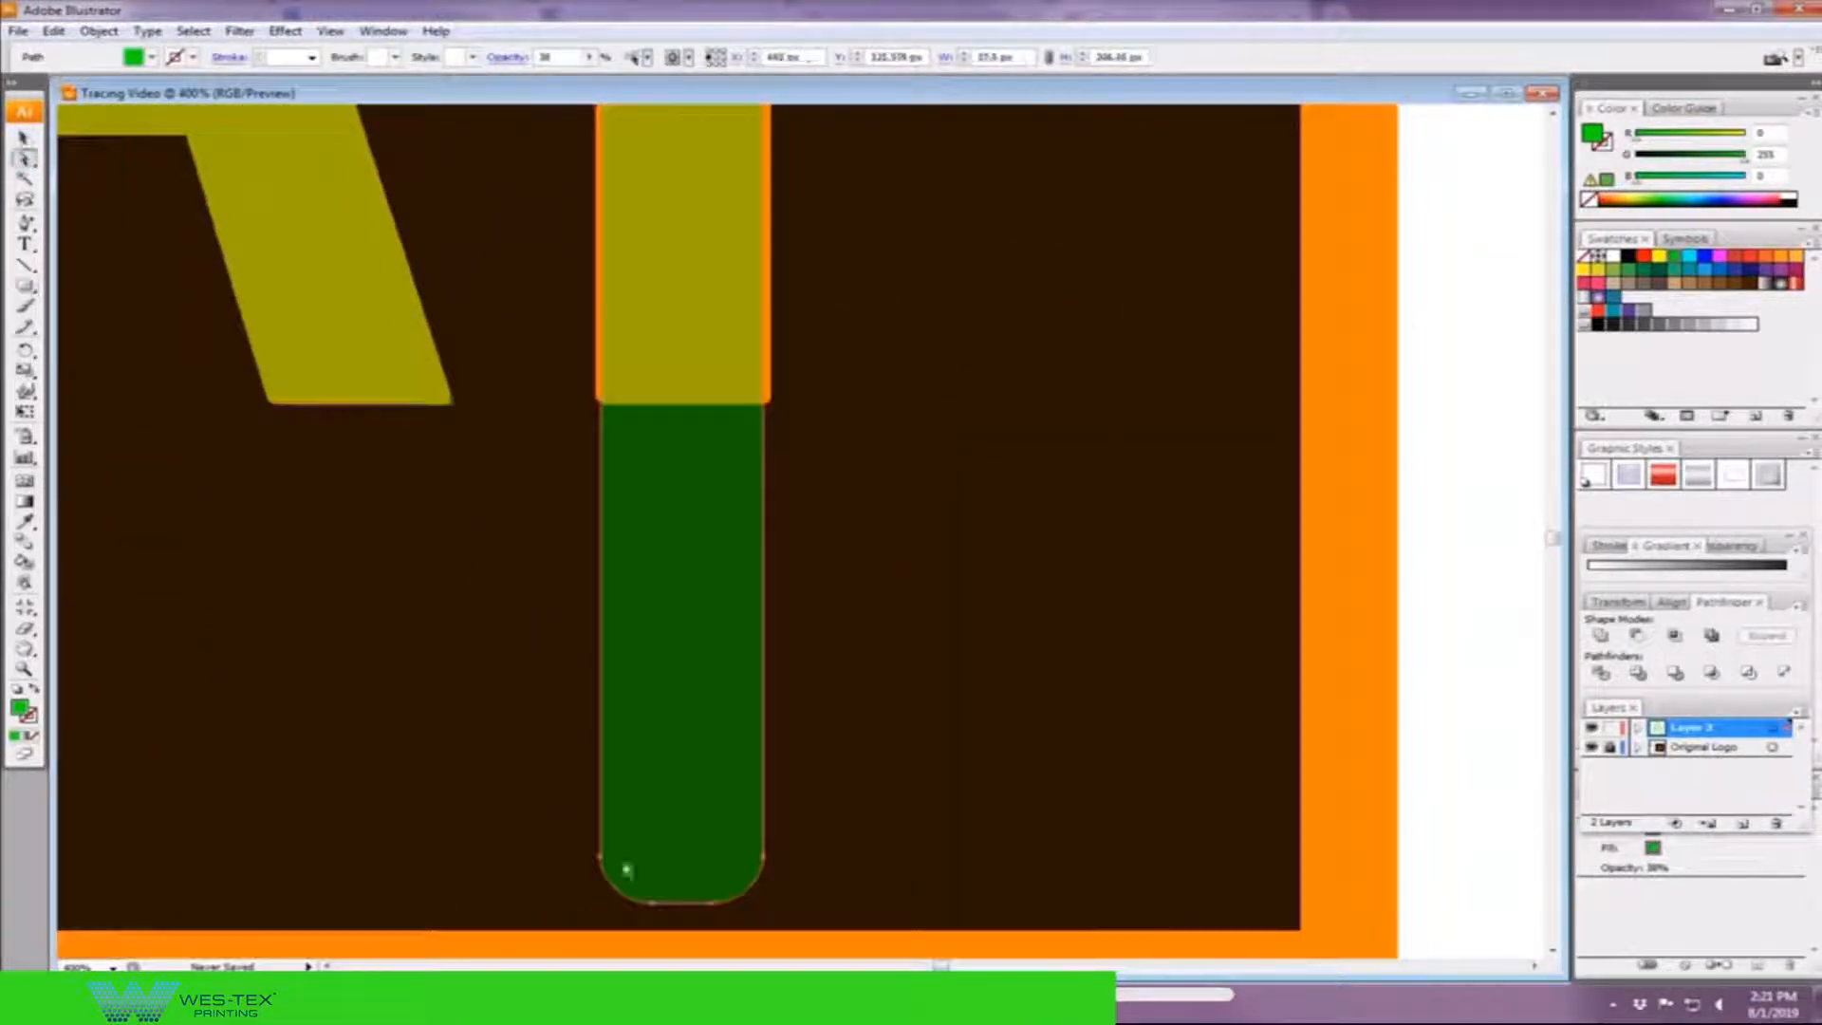
{"action": "scroll", "coordinate": [798, 509], "scroll_direction": "up", "scroll_amount": 5}
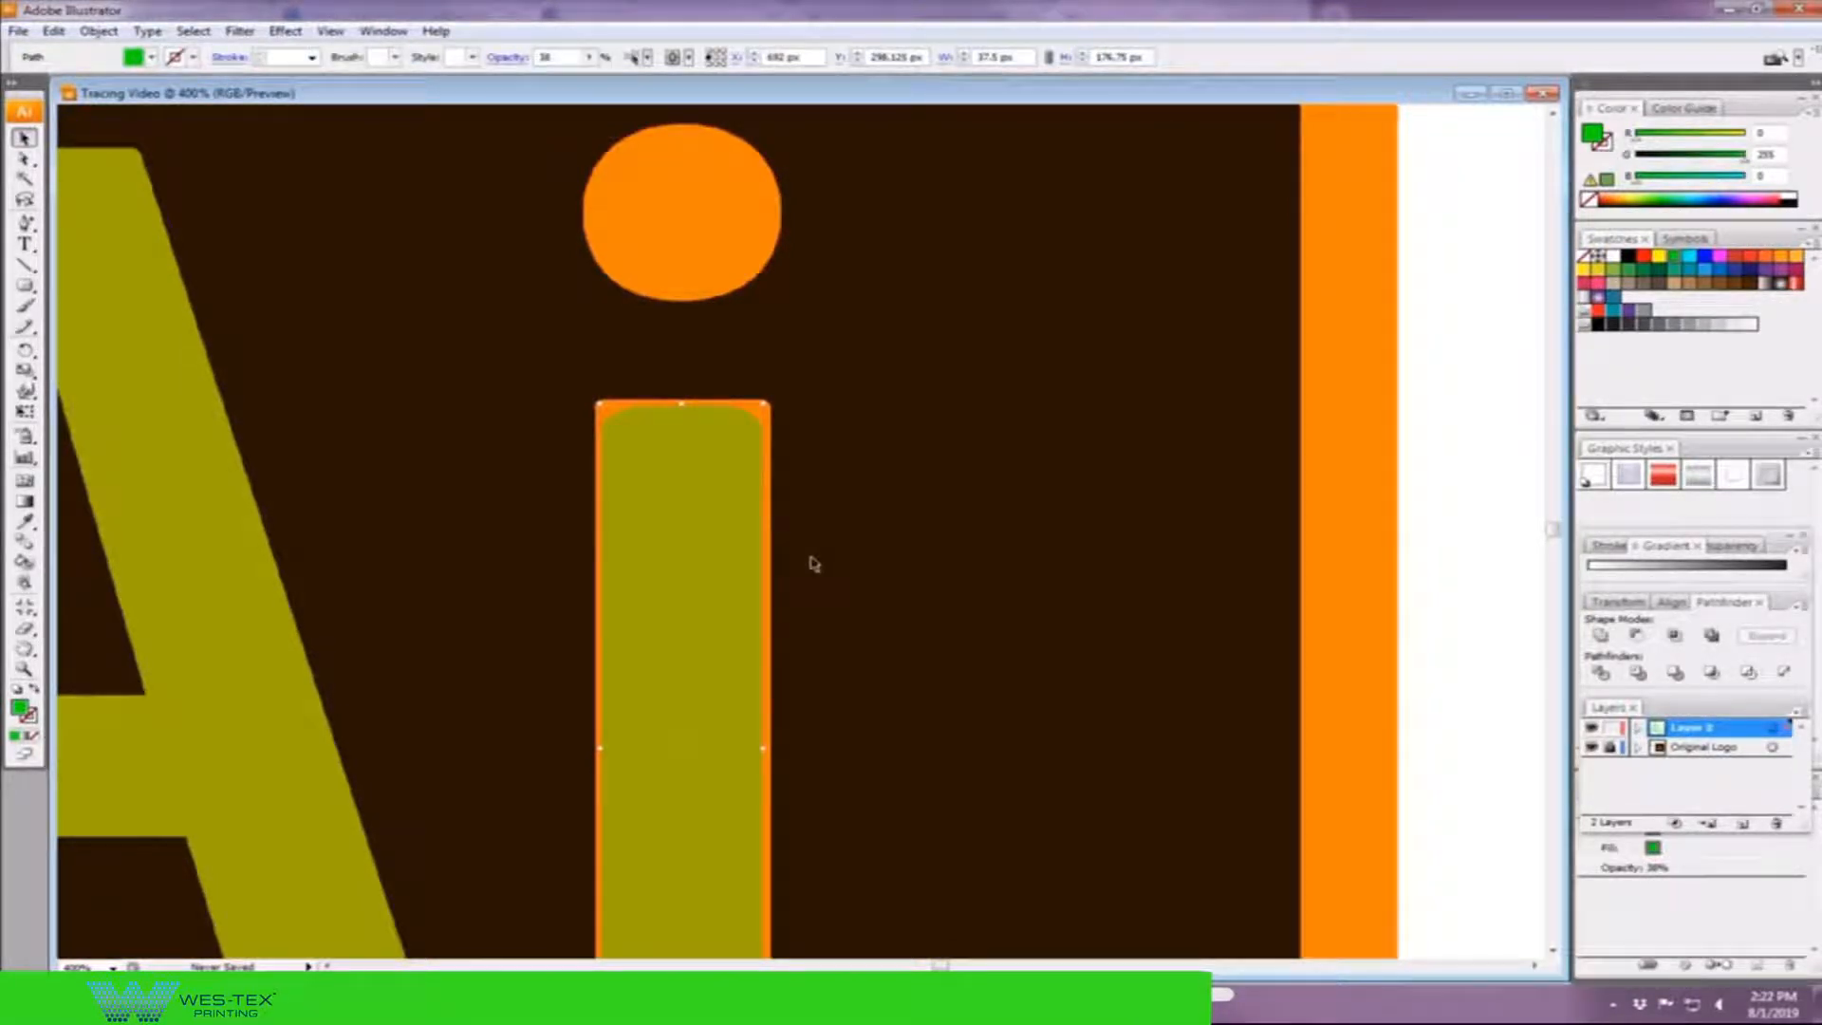
{"action": "scroll", "coordinate": [813, 564], "scroll_direction": "up", "scroll_amount": 2}
{"action": "scroll", "coordinate": [854, 542], "scroll_direction": "up", "scroll_amount": 2}
Fit the i stem's top corners and top edge onto the original outline.
{"action": "key", "text": "a"}
{"action": "left_click", "coordinate": [695, 292]}
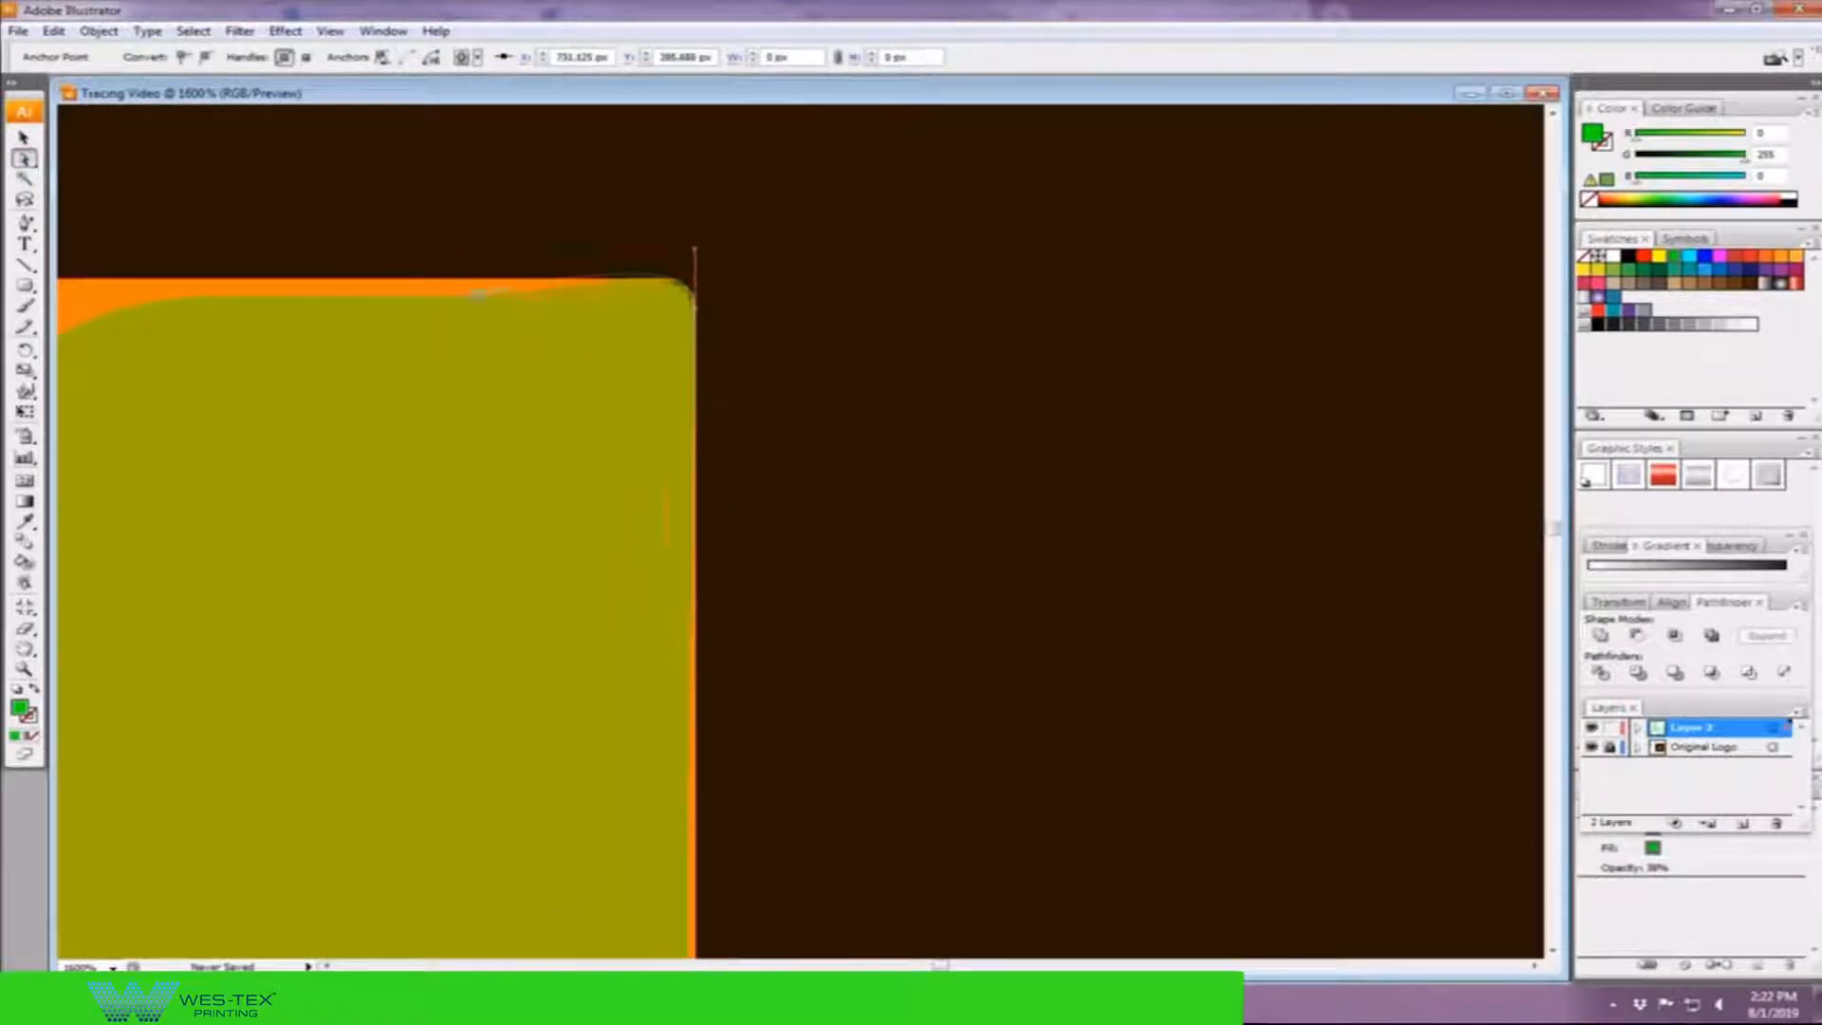
{"action": "left_click_drag", "start_coordinate": [695, 292], "coordinate": [707, 310]}
{"action": "scroll", "coordinate": [798, 513], "scroll_direction": "right", "scroll_amount": 5}
{"action": "left_click", "coordinate": [1004, 286]}
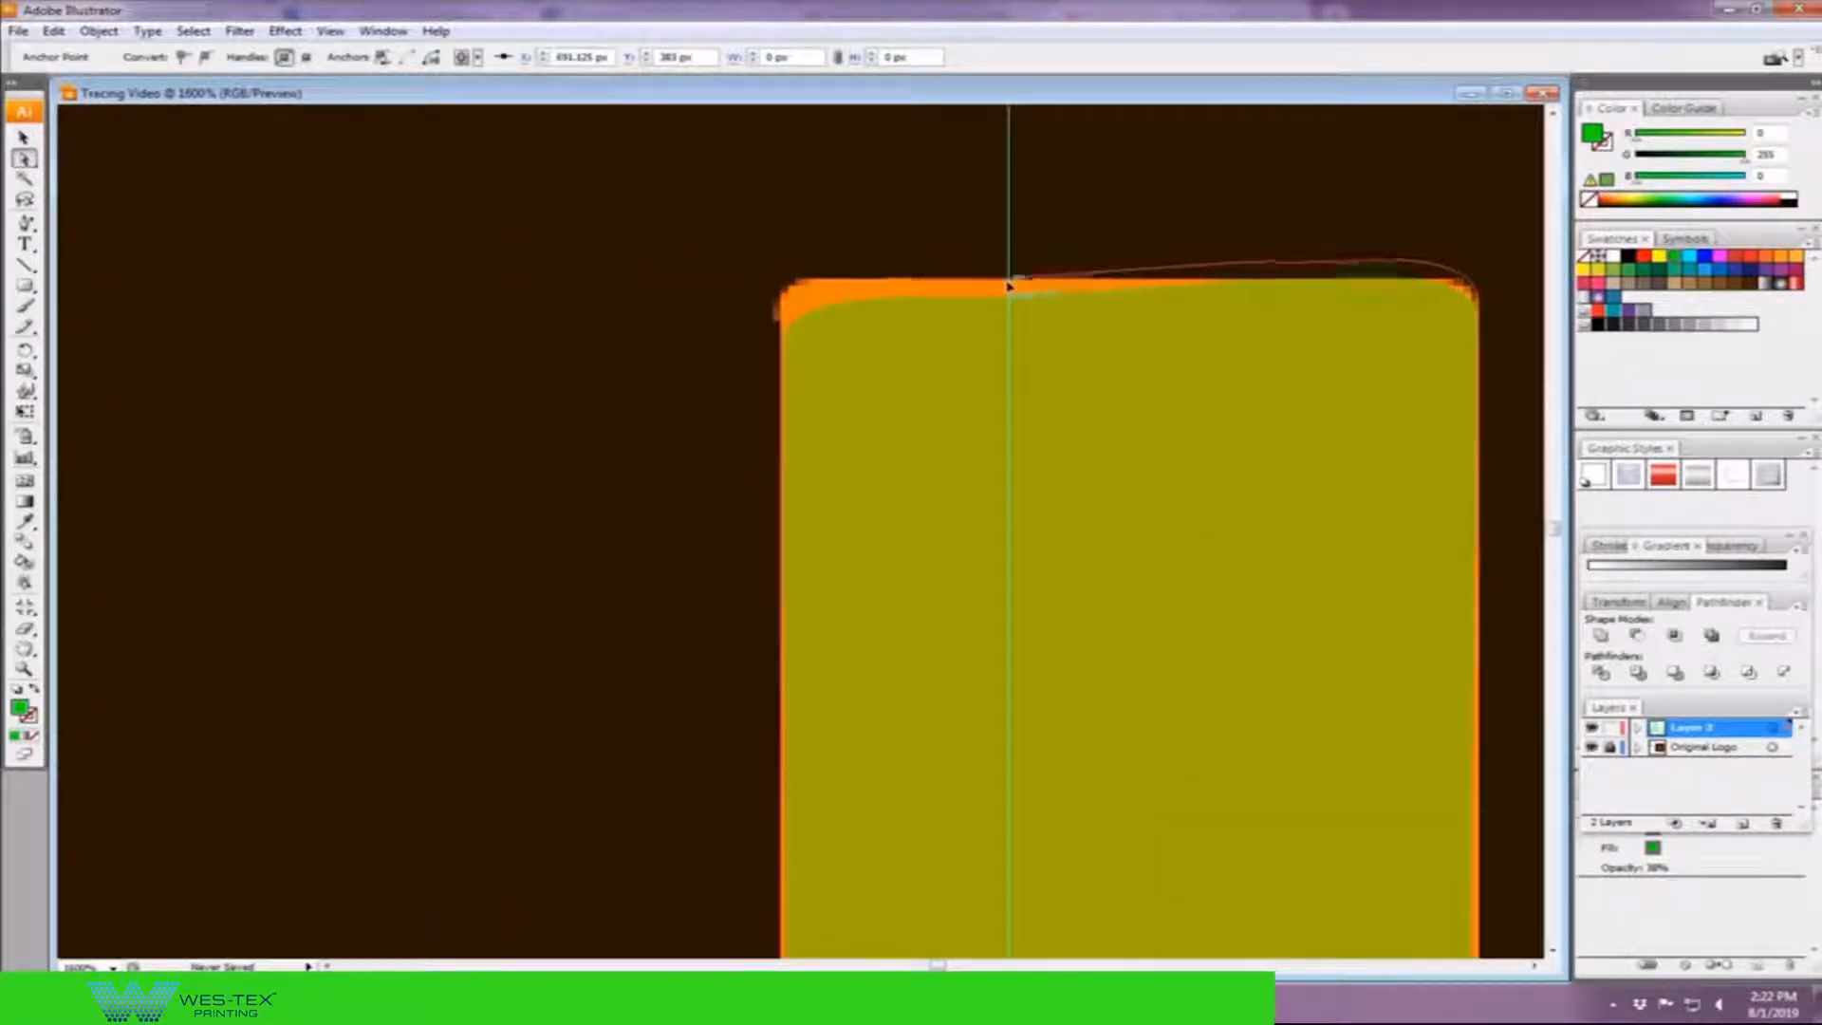
{"action": "left_click", "coordinate": [786, 339]}
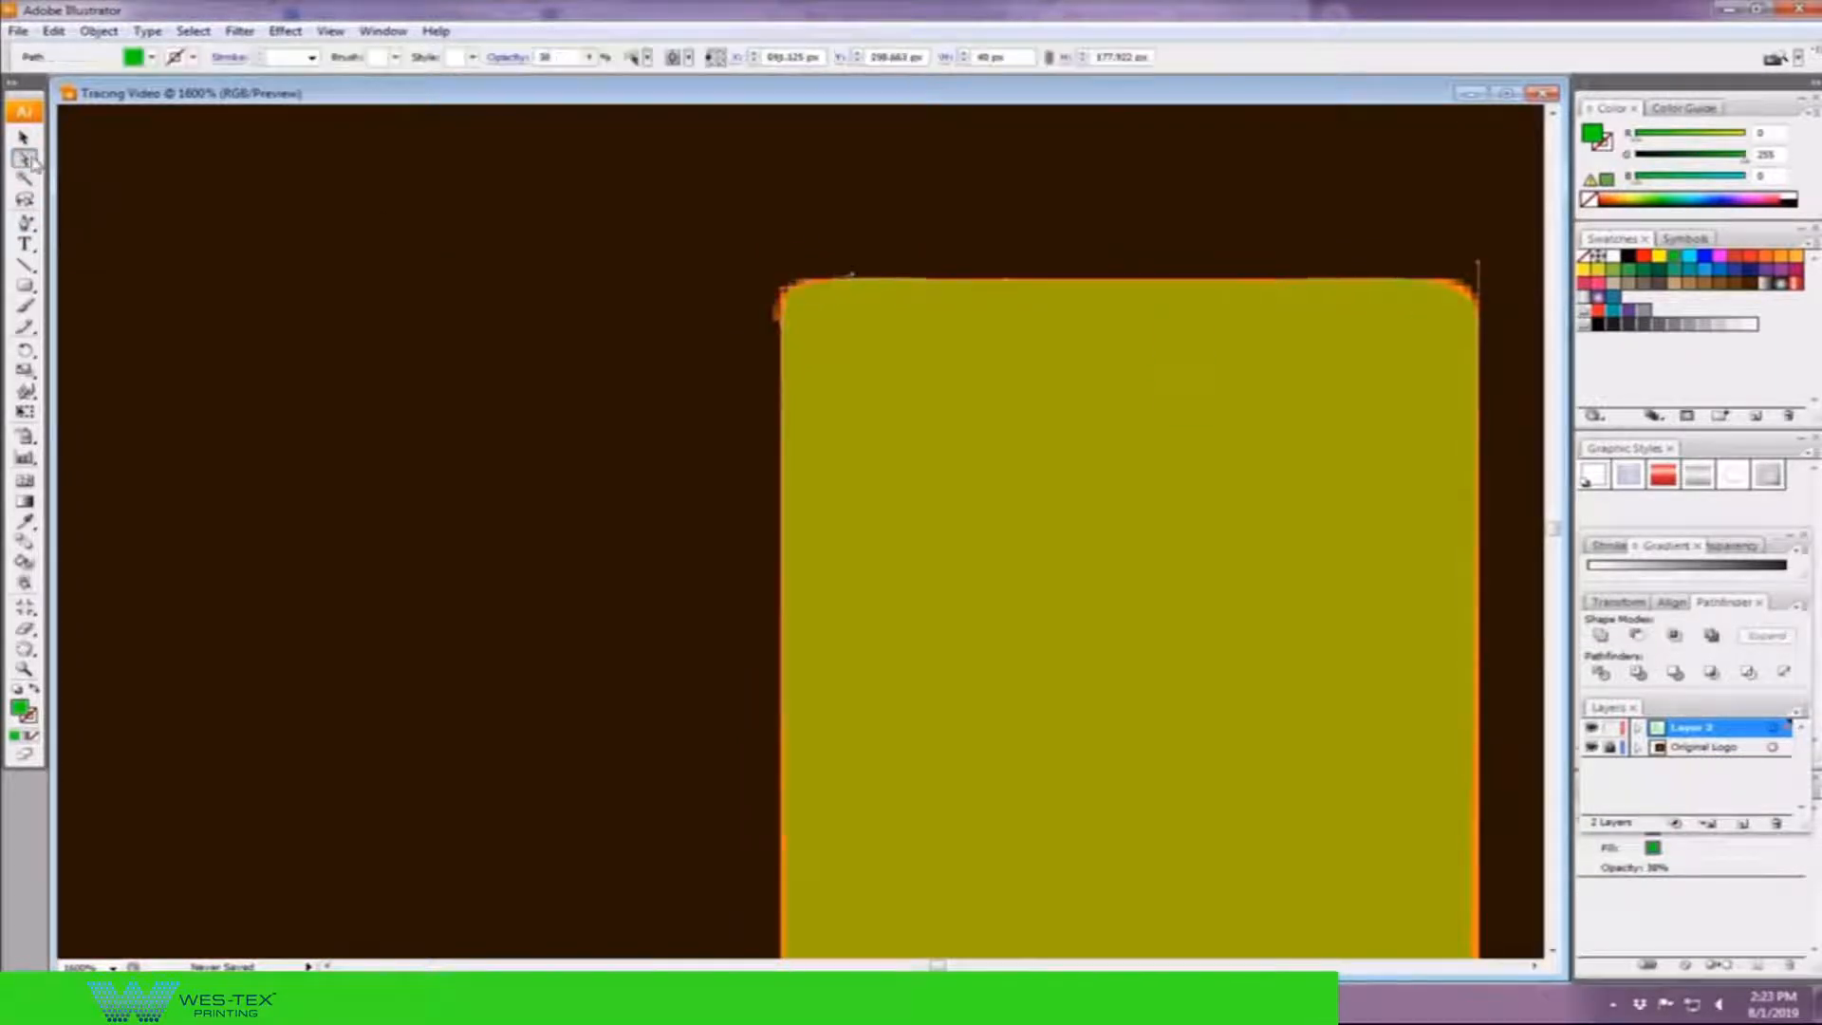
Make the stem's bottom-right corner a sharp point.
{"action": "left_click", "coordinate": [1500, 367]}
{"action": "scroll", "coordinate": [1501, 367], "scroll_direction": "down", "scroll_amount": 3}
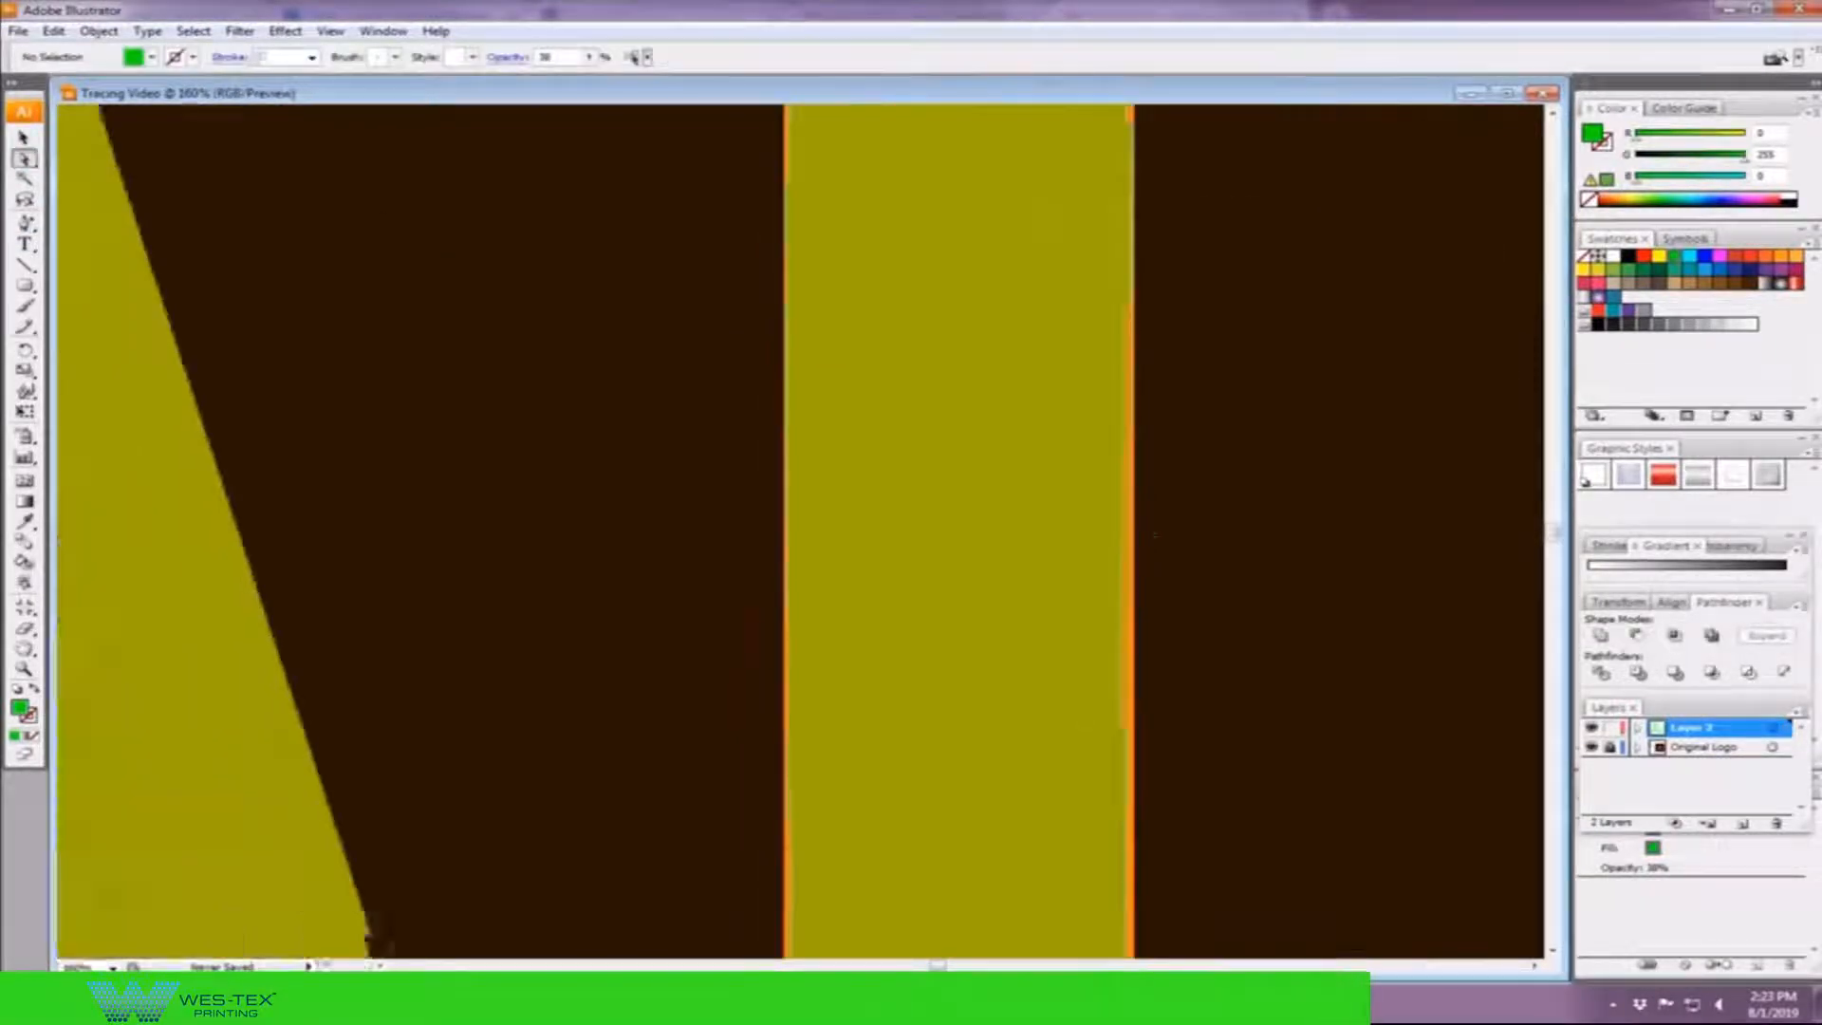
{"action": "scroll", "coordinate": [855, 513], "scroll_direction": "up", "scroll_amount": 3}
{"action": "left_click", "coordinate": [1008, 740]}
{"action": "left_click", "coordinate": [1140, 695]}
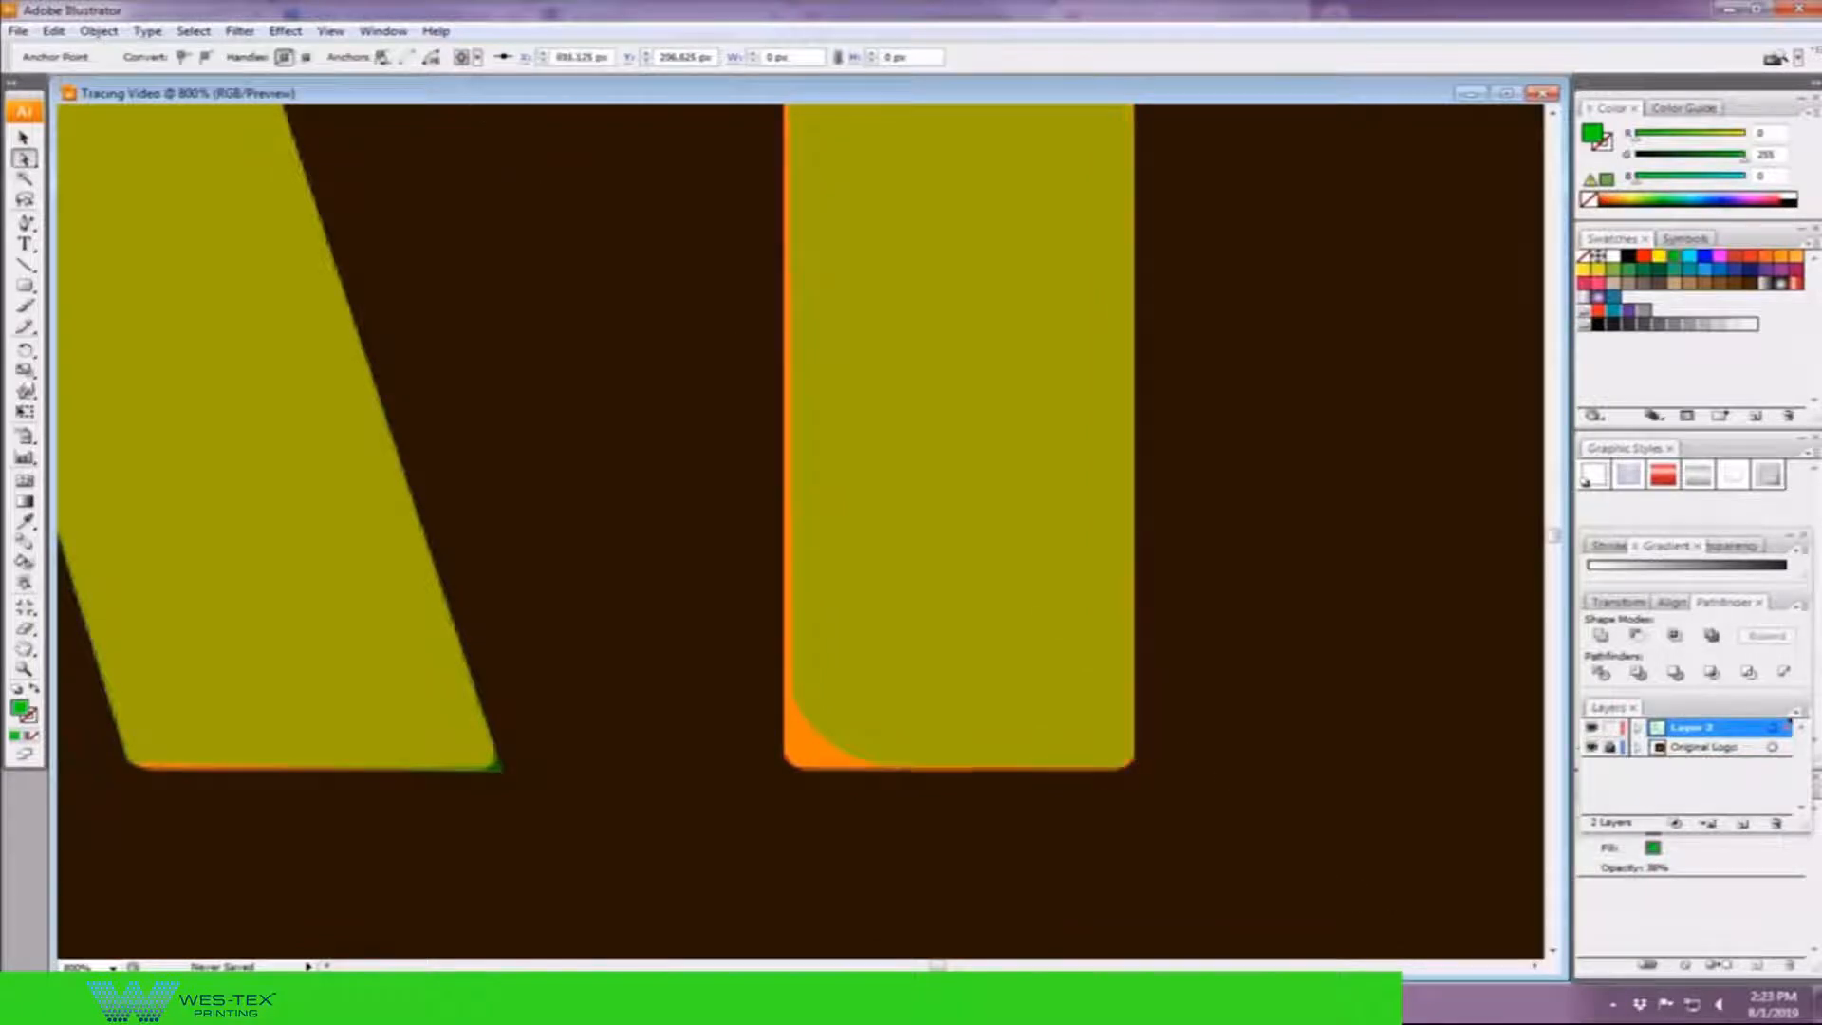
{"action": "scroll", "coordinate": [790, 754], "scroll_direction": "up", "scroll_amount": 5}
{"action": "scroll", "coordinate": [998, 570], "scroll_direction": "up", "scroll_amount": 3}
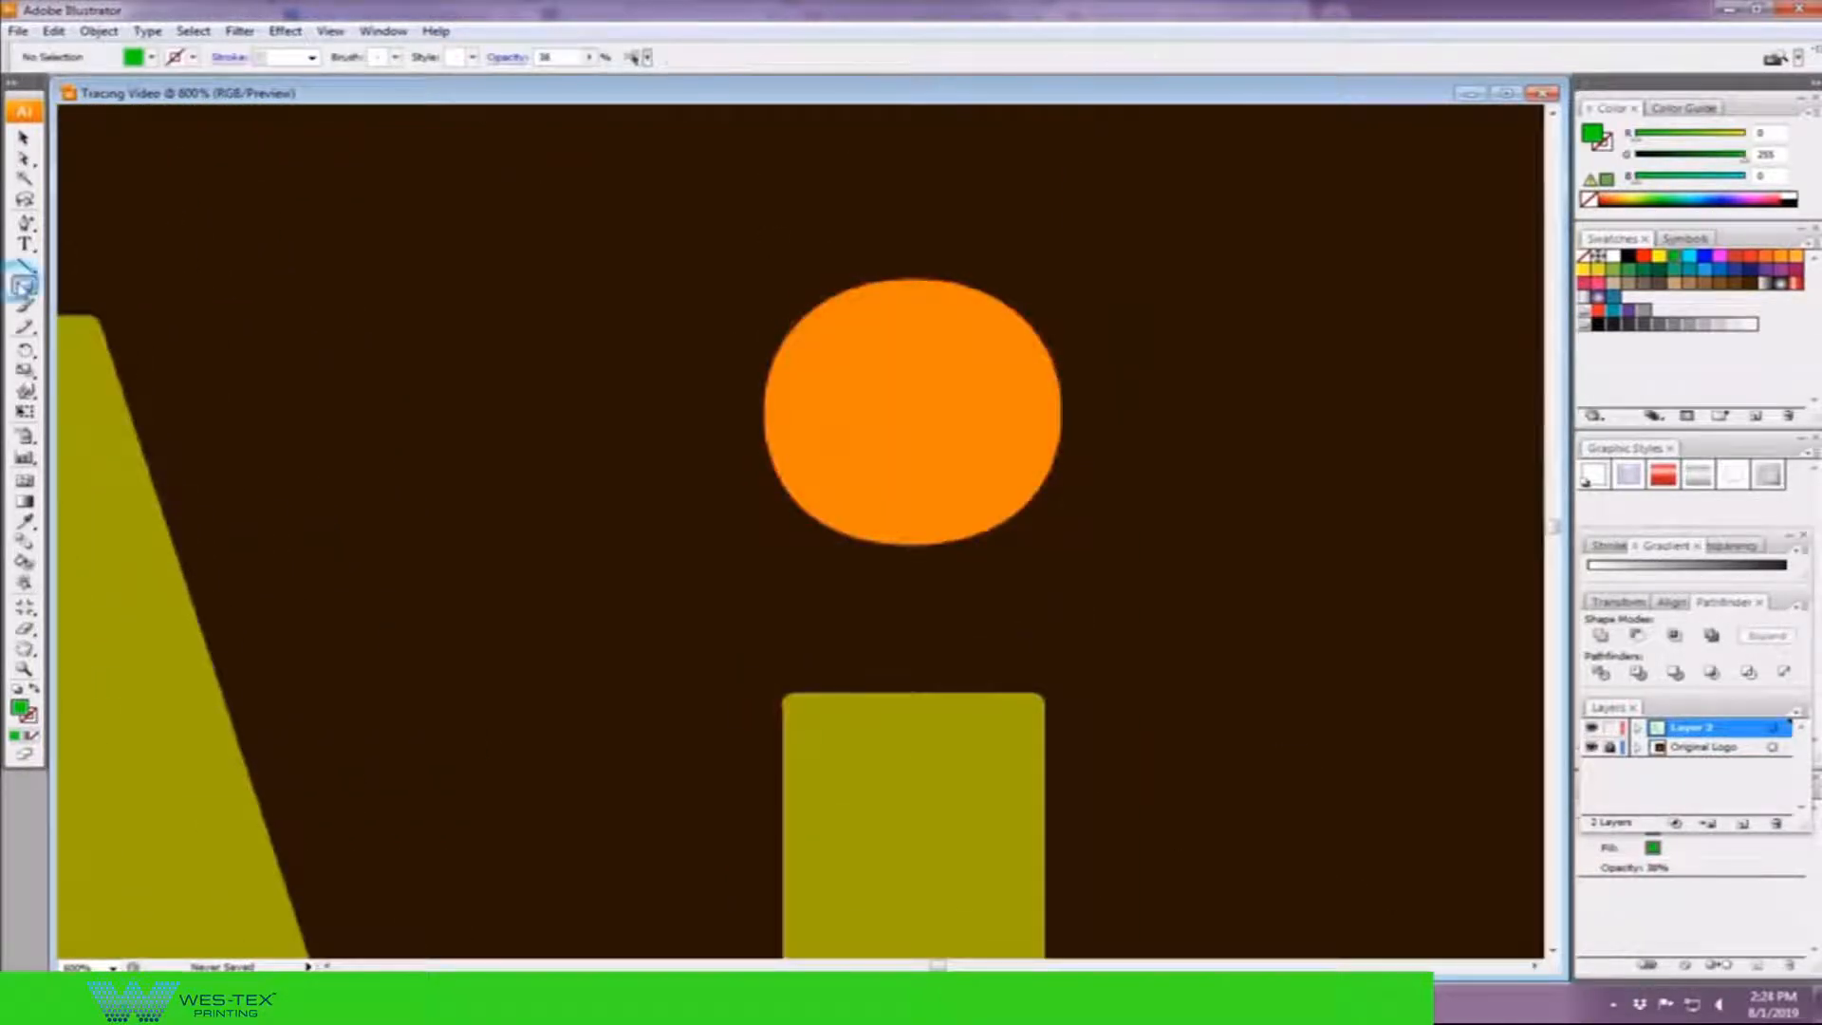
Draw an ellipse over the i's dot and fit its left anchor to the orange circle.
{"action": "left_click", "coordinate": [913, 525]}
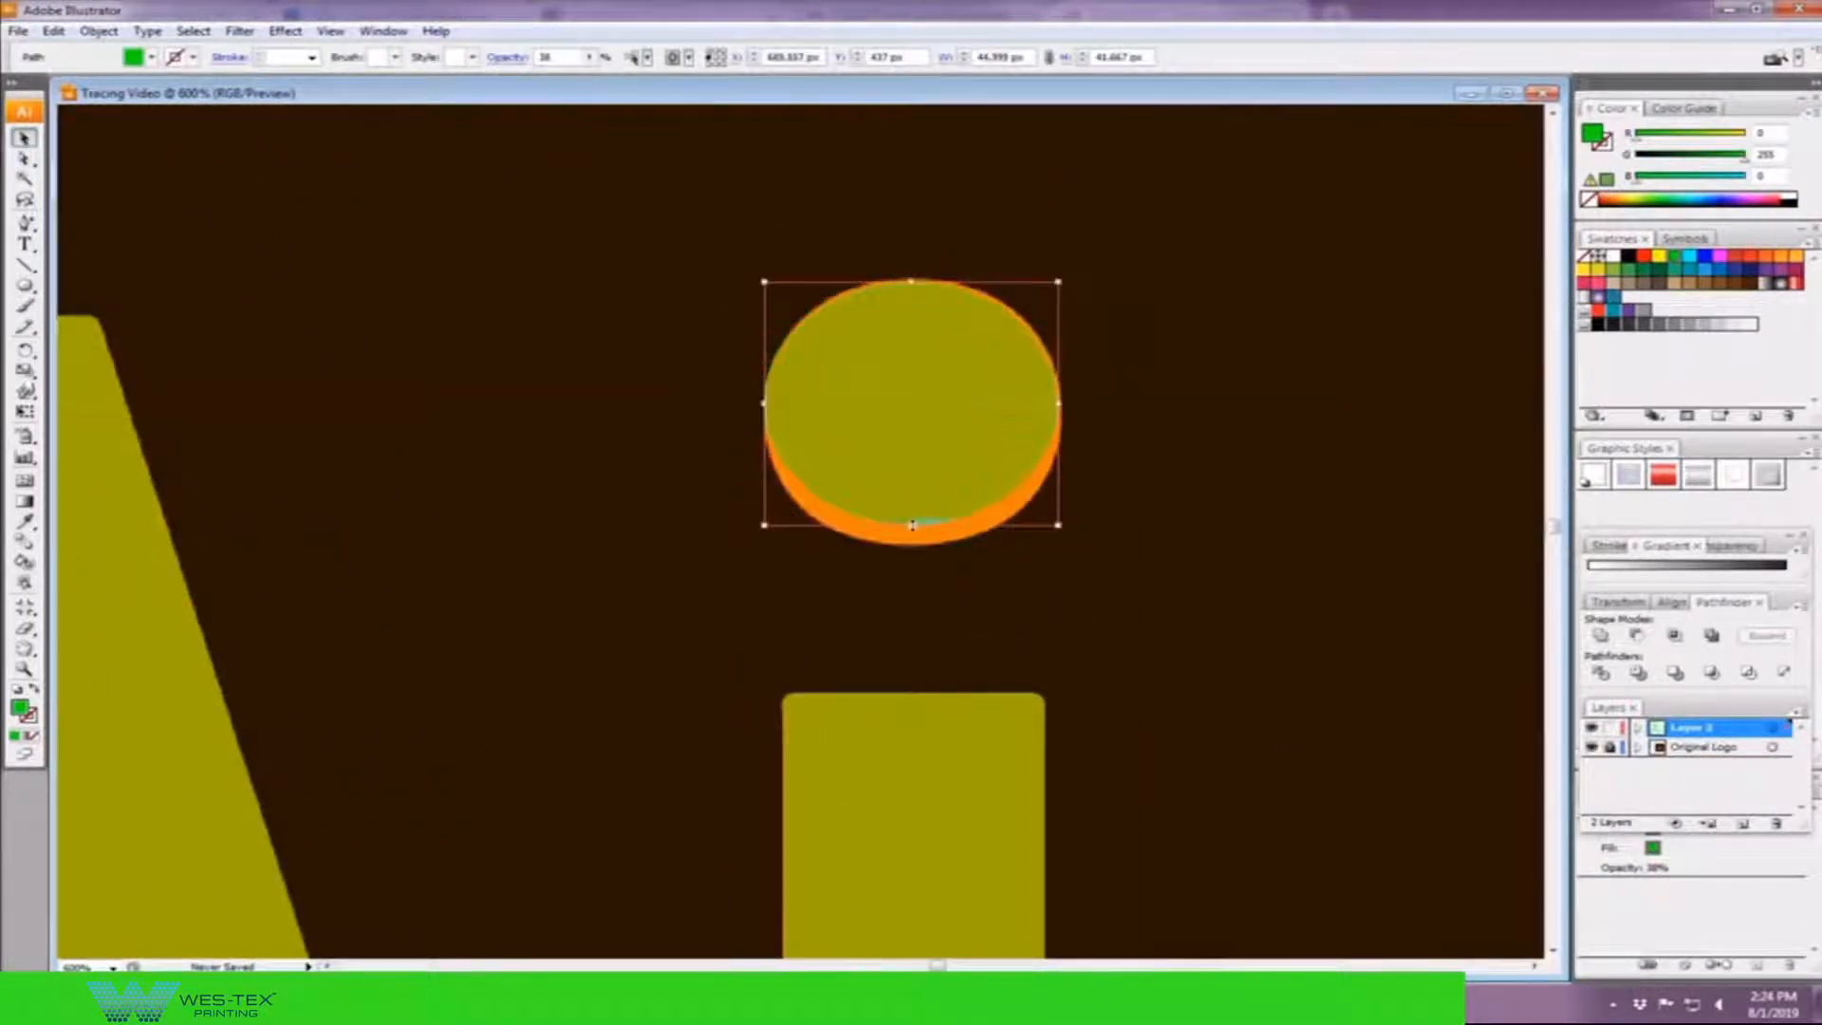
{"action": "scroll", "coordinate": [1071, 412], "scroll_direction": "up", "scroll_amount": 2}
{"action": "scroll", "coordinate": [997, 427], "scroll_direction": "up", "scroll_amount": 2}
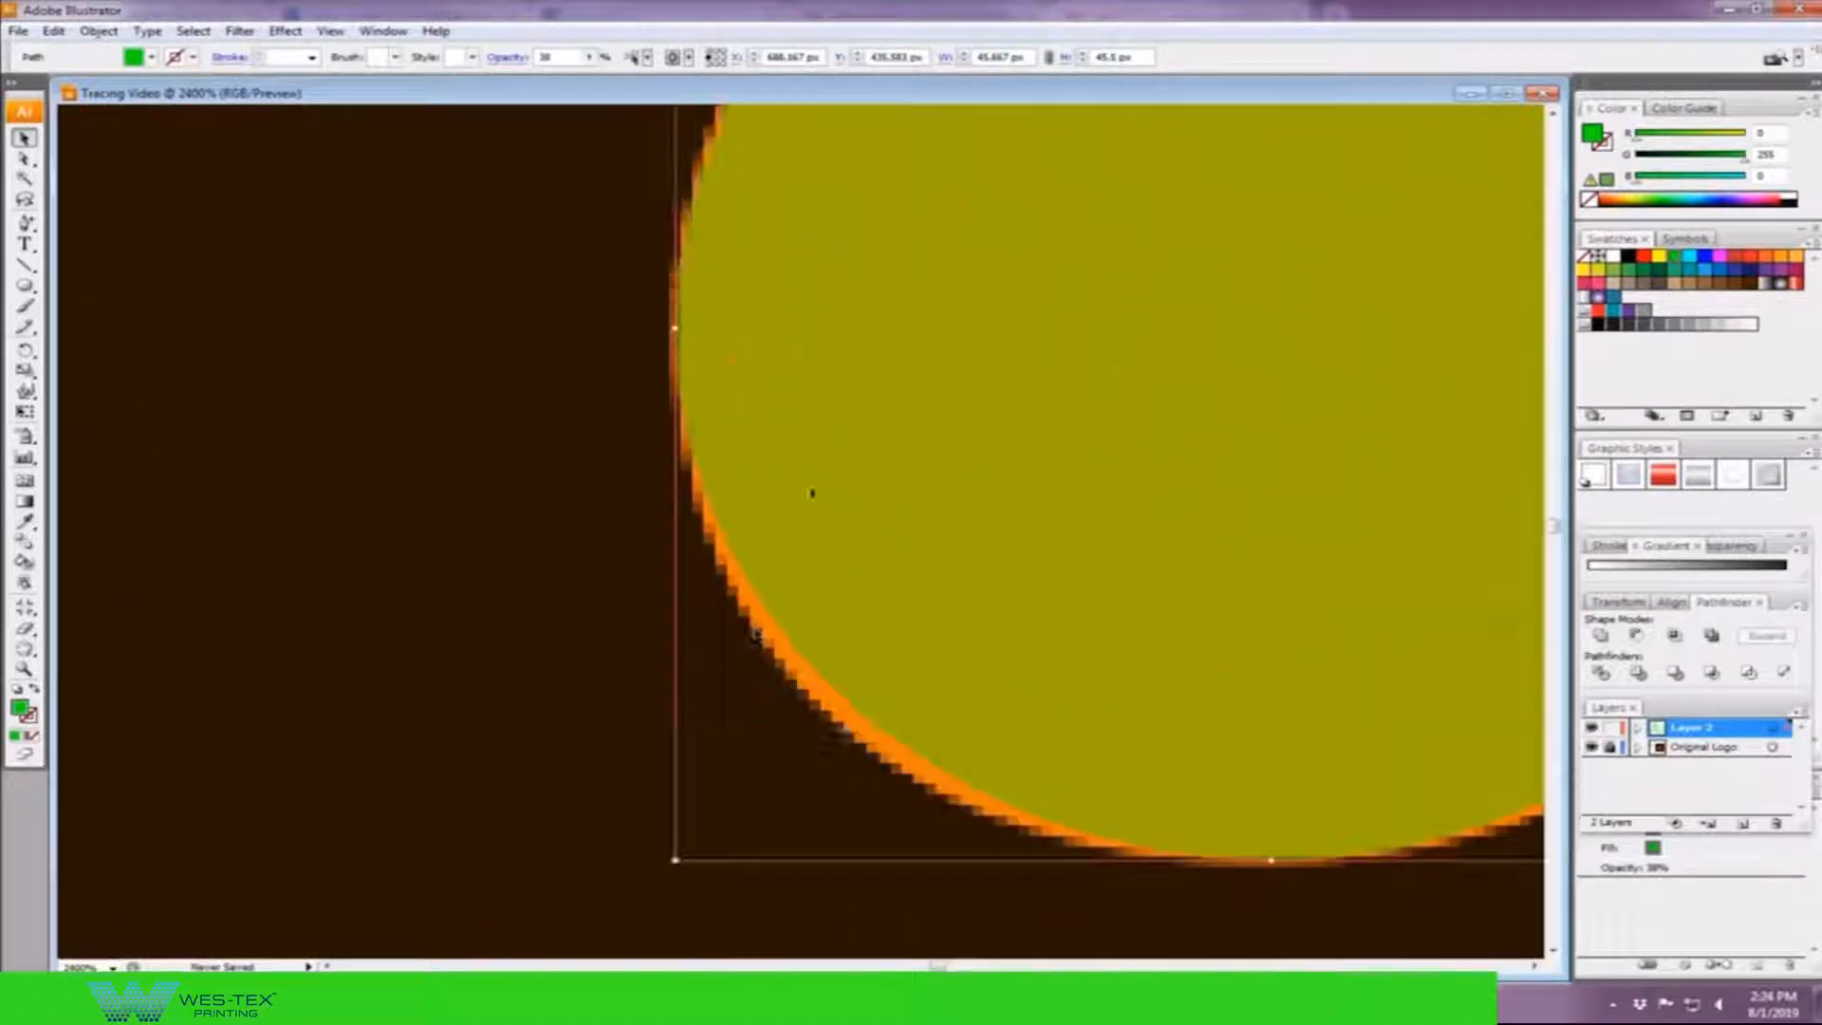
{"action": "key", "text": "a"}
{"action": "left_click", "coordinate": [869, 729]}
{"action": "left_click", "coordinate": [677, 470]}
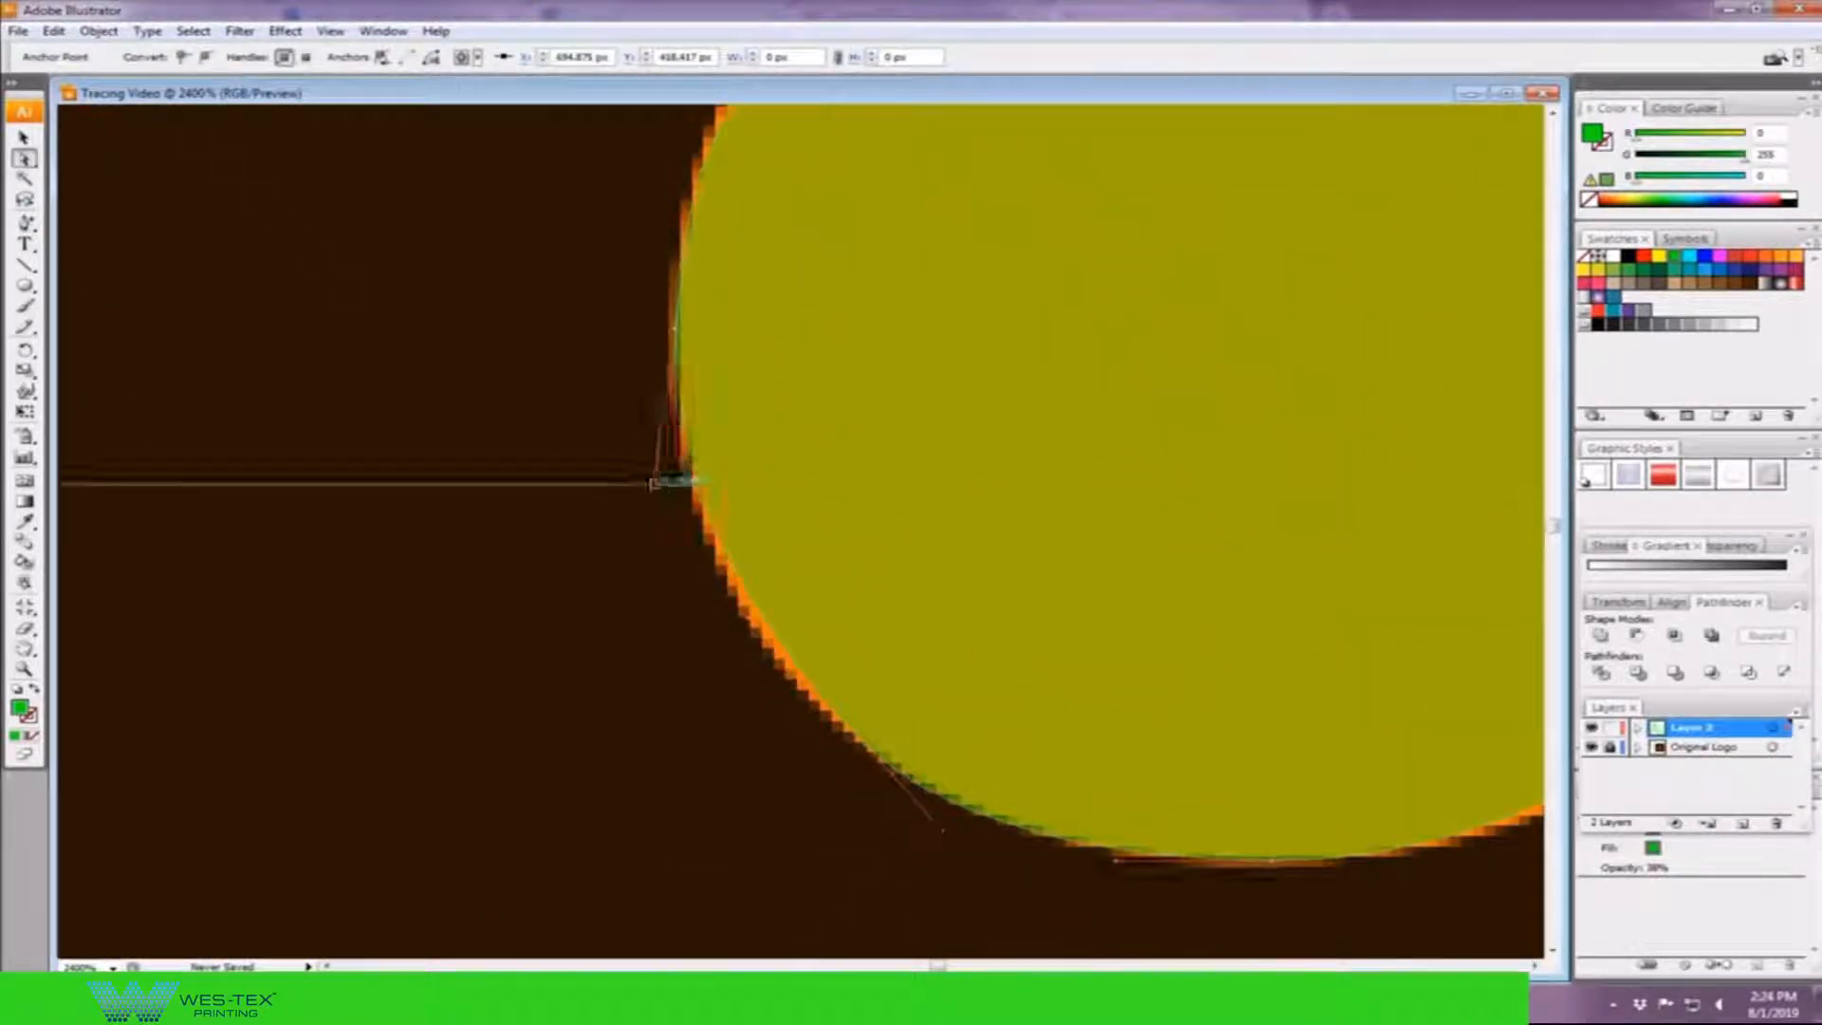
{"action": "scroll", "coordinate": [733, 573], "scroll_direction": "right", "scroll_amount": 5}
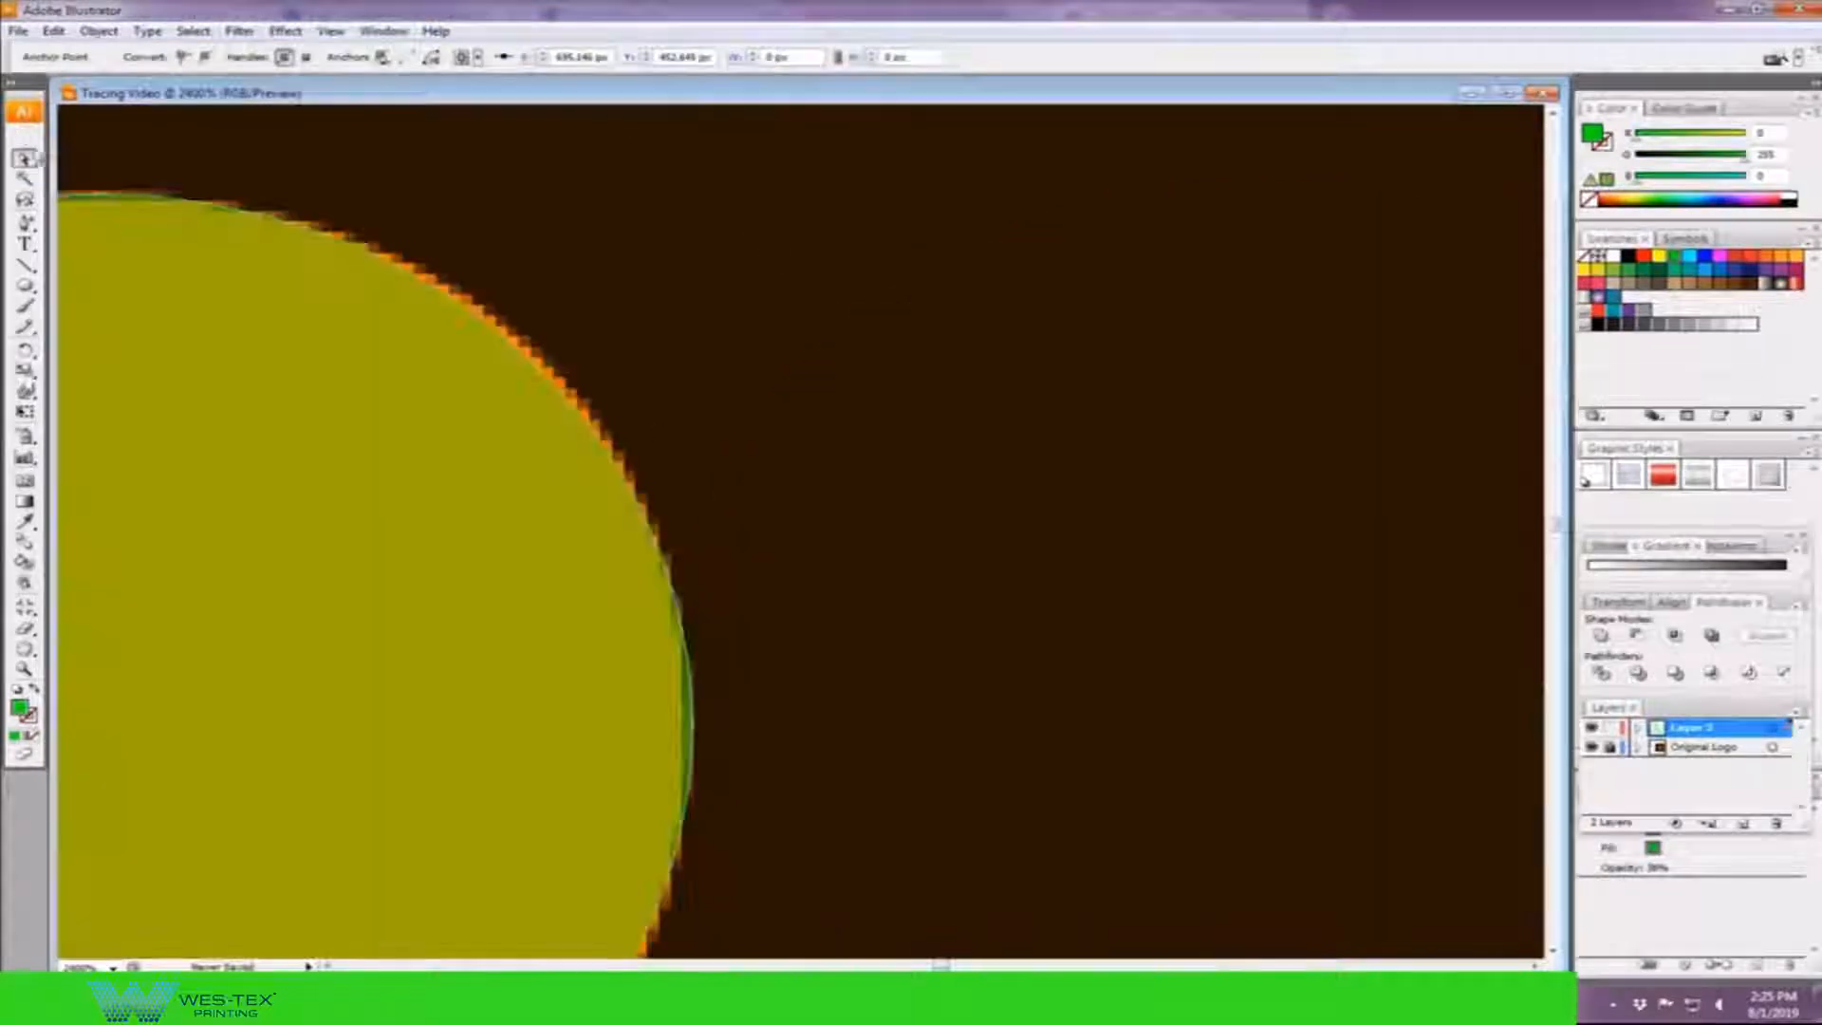
{"action": "scroll", "coordinate": [453, 292], "scroll_direction": "down", "scroll_amount": 5}
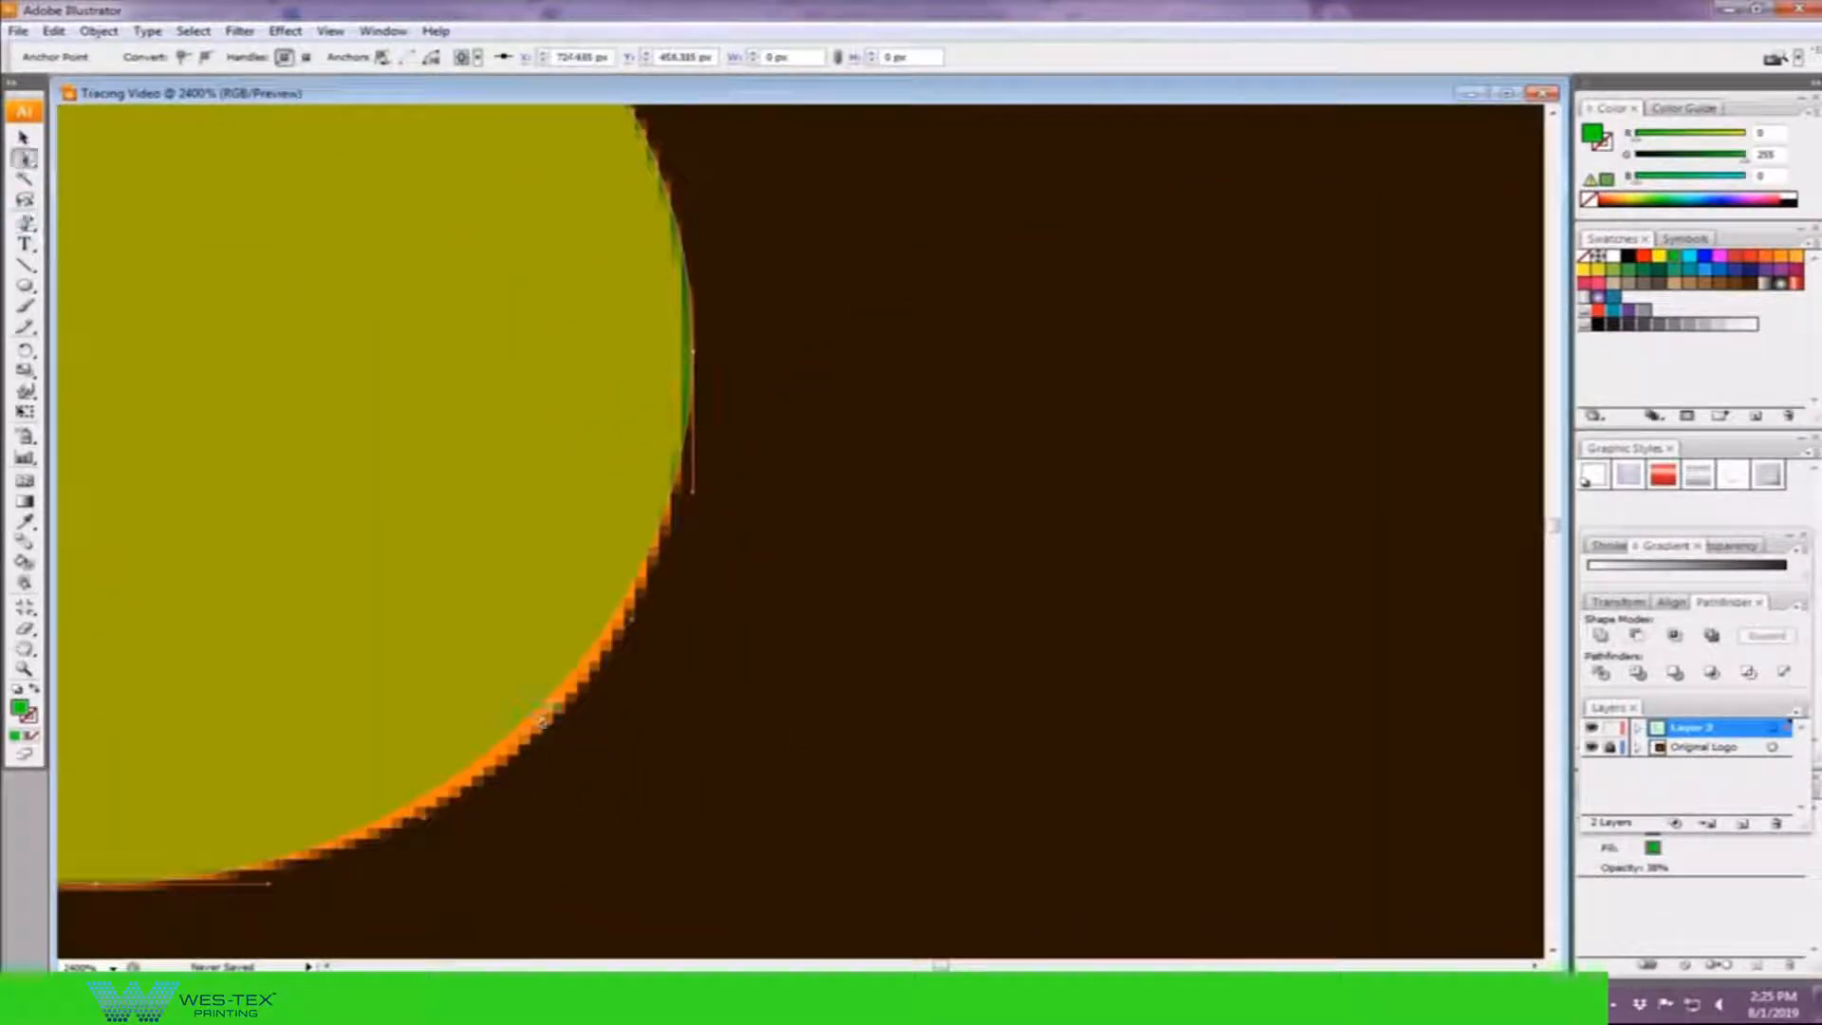
View the logo at actual size, finish recolouring, and export it as PNG-24 via Save for Web.
{"action": "key", "text": "ctrl+0"}
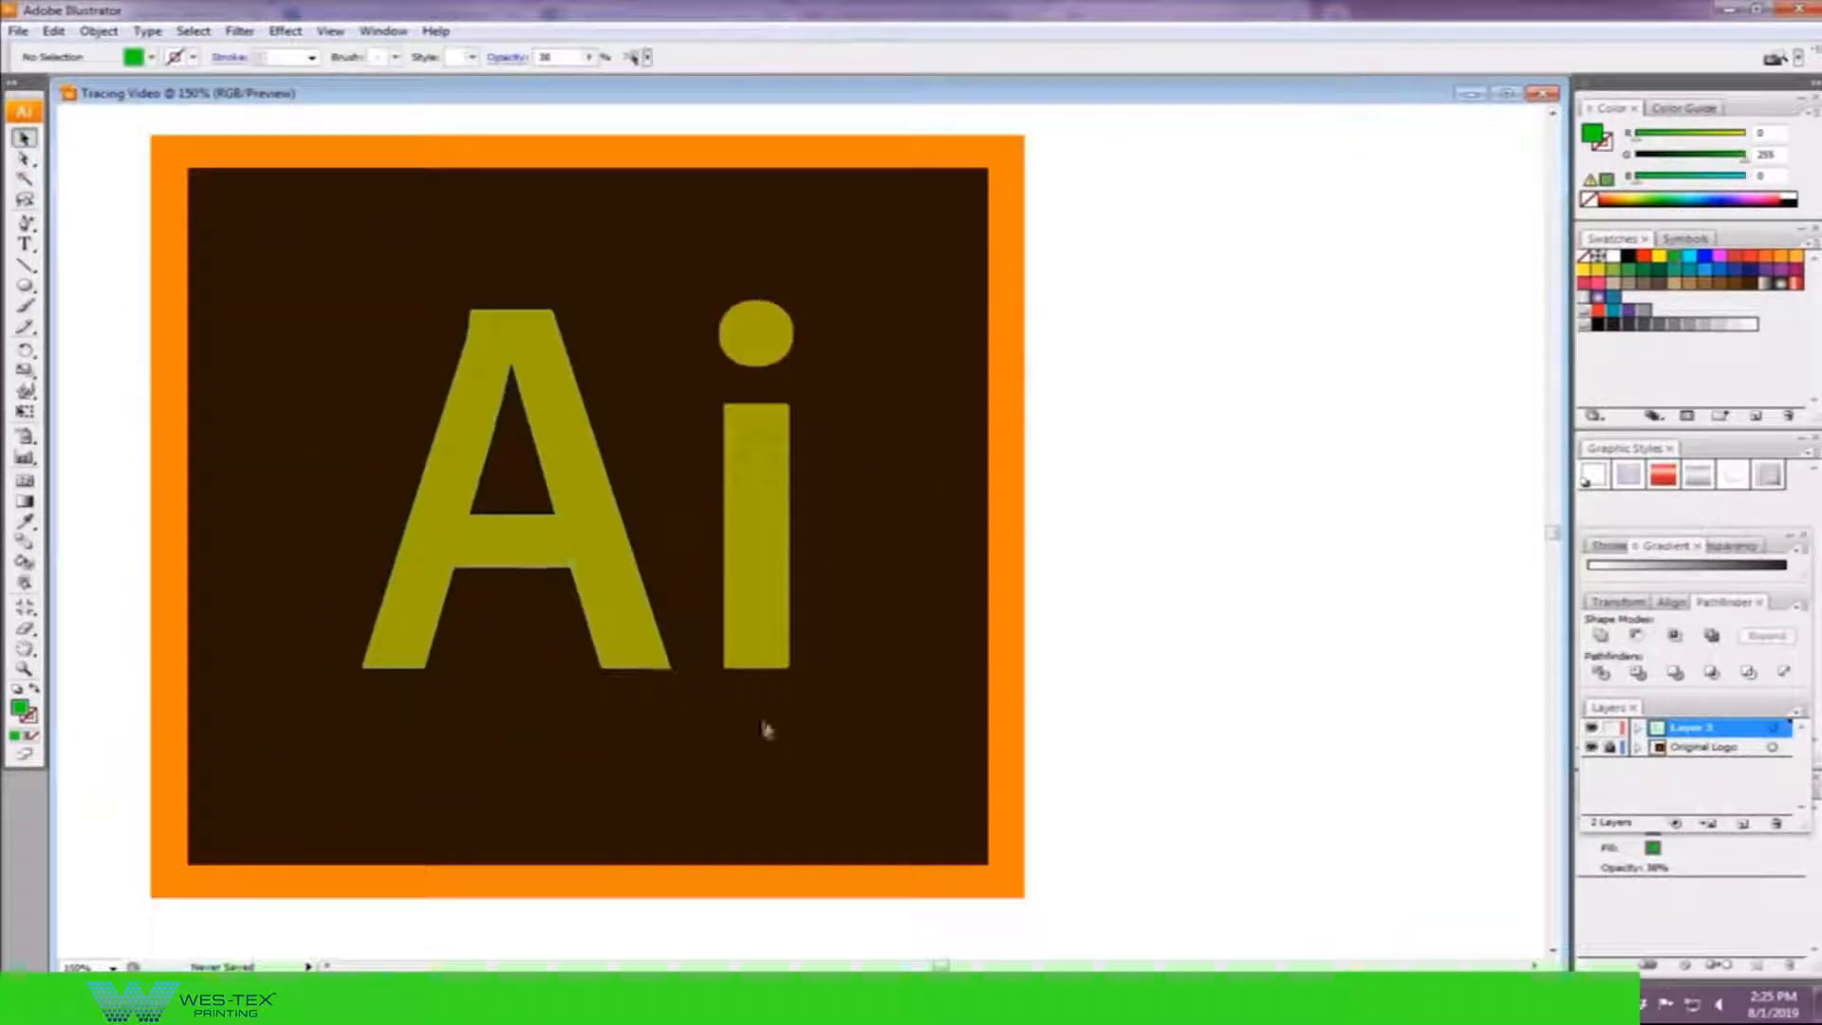
{"action": "key", "text": "ctrl+1"}
{"action": "key", "text": "l"}
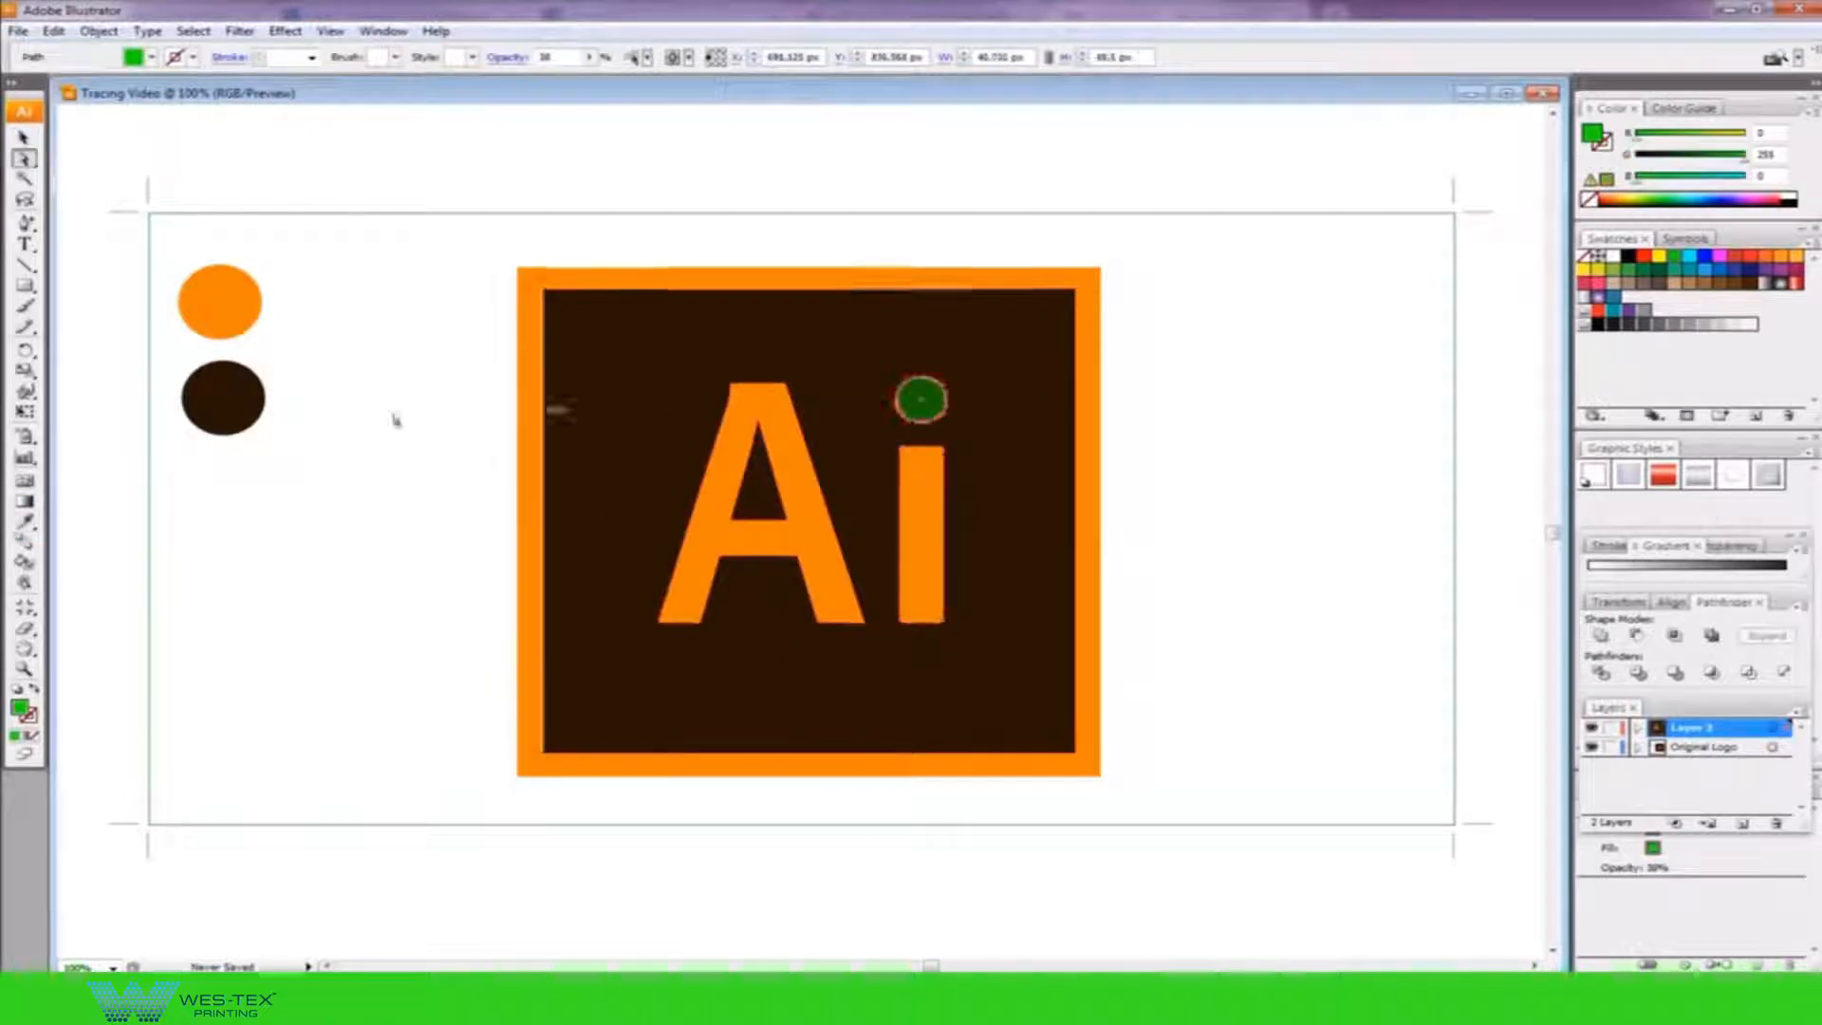
{"action": "left_click", "coordinate": [1180, 490]}
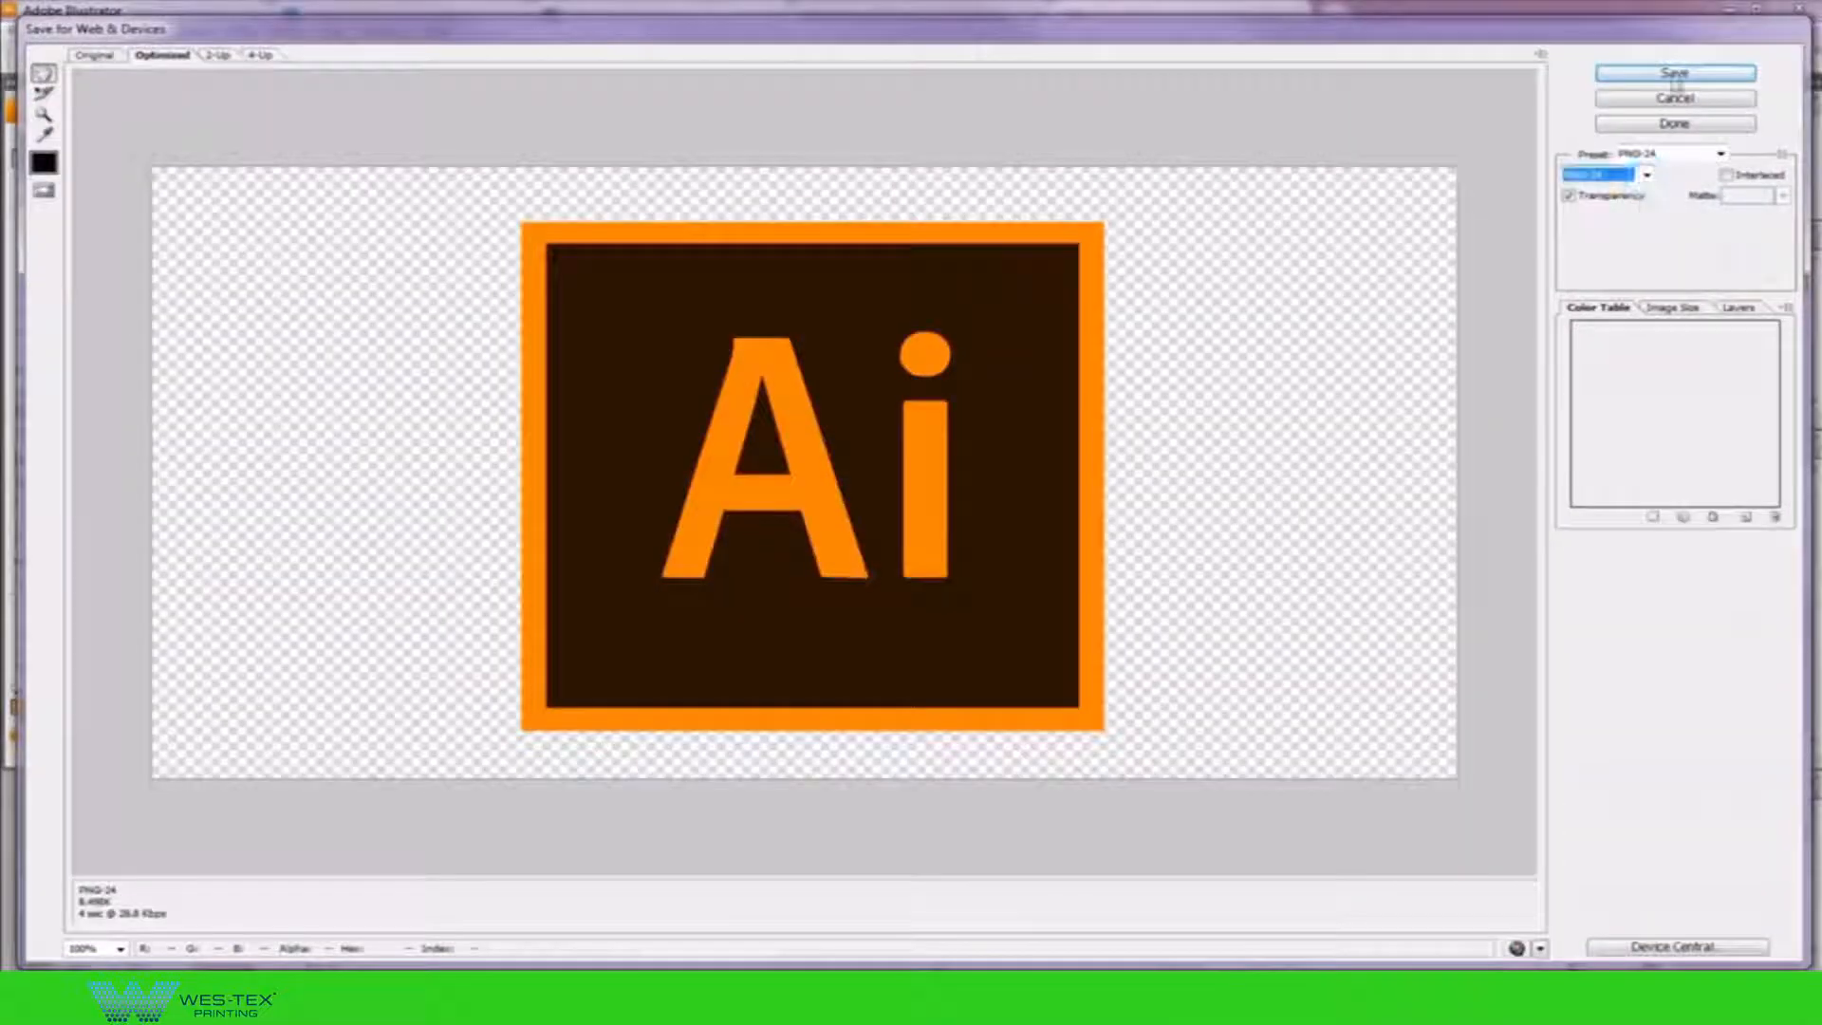
{"action": "left_click", "coordinate": [1676, 74]}
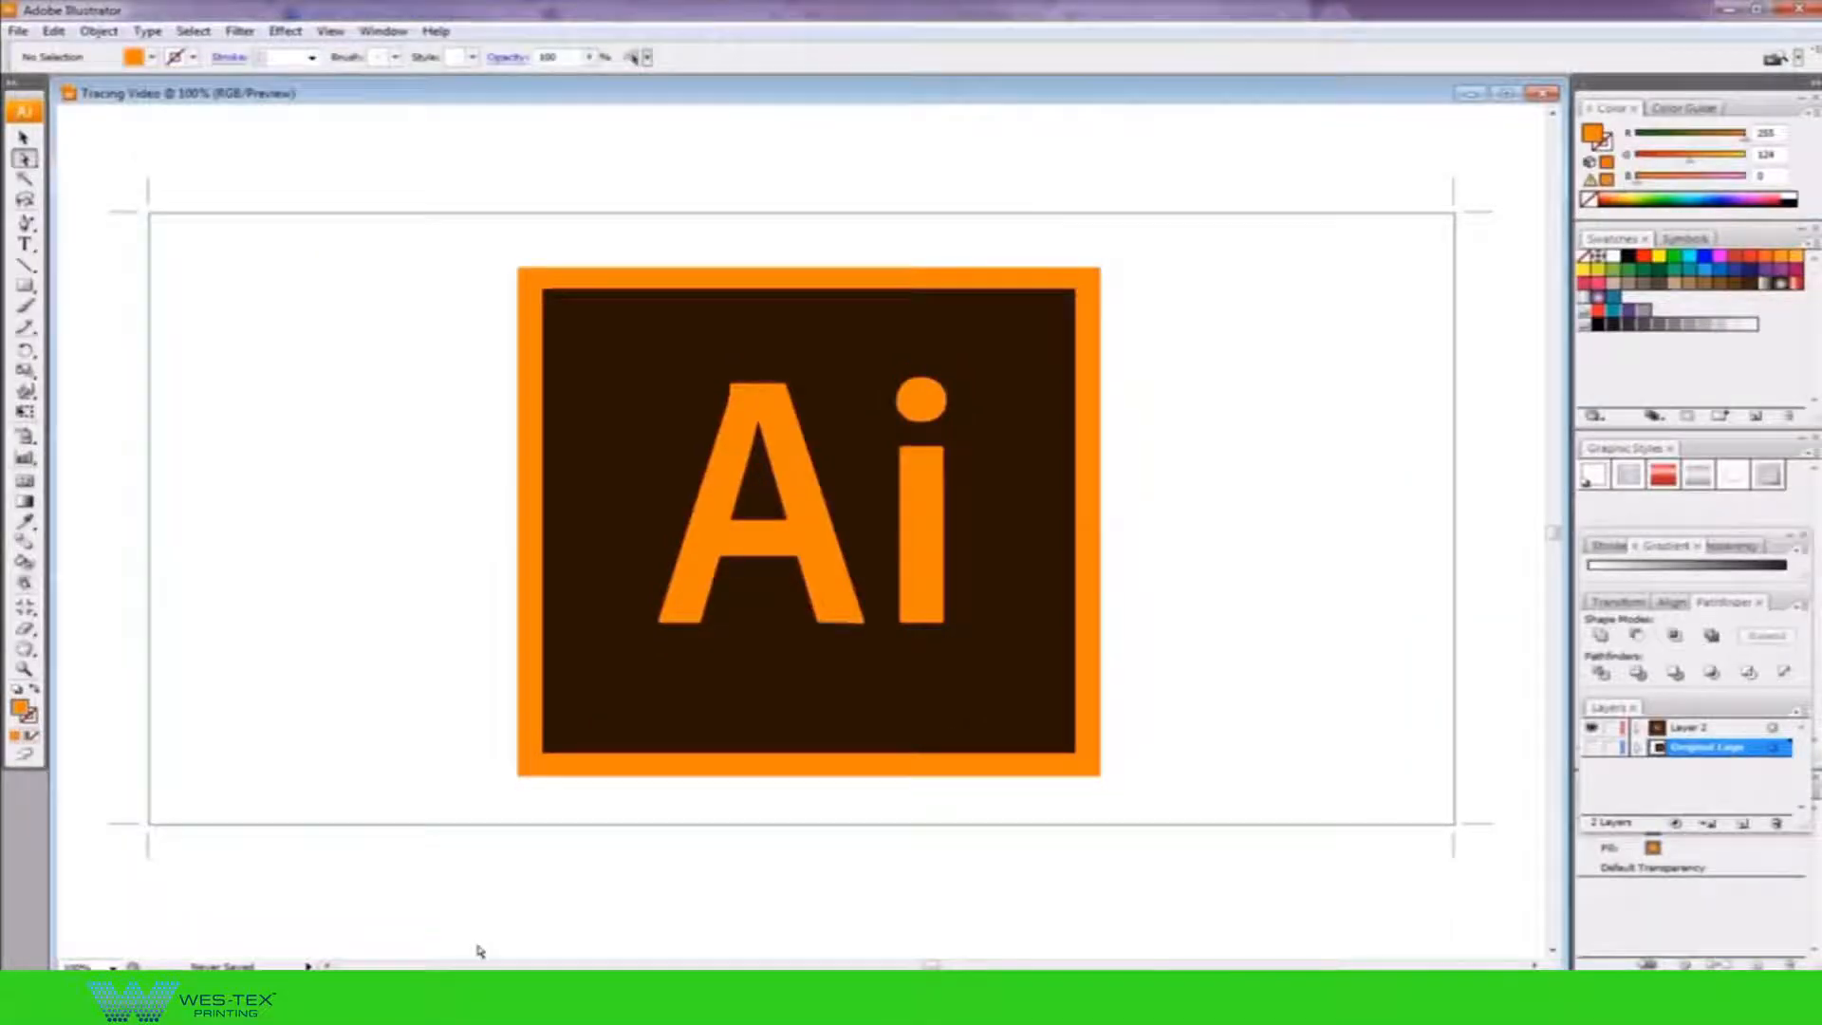